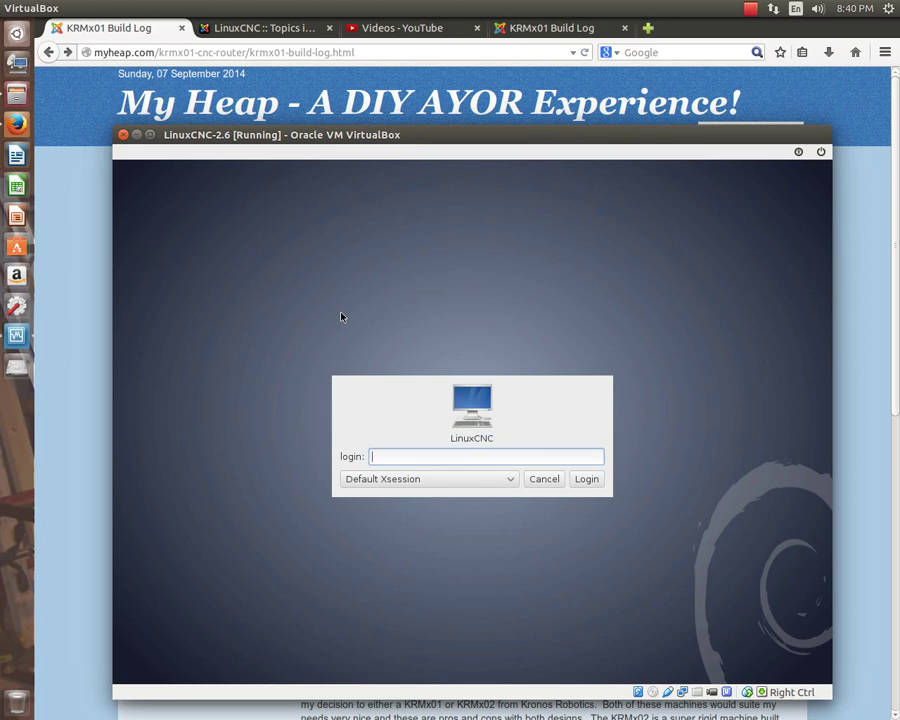
Log in to the LinuxCNC Debian guest with the user's account name and password.
{"action": "key", "text": "Return"}
{"action": "key", "text": "Return"}
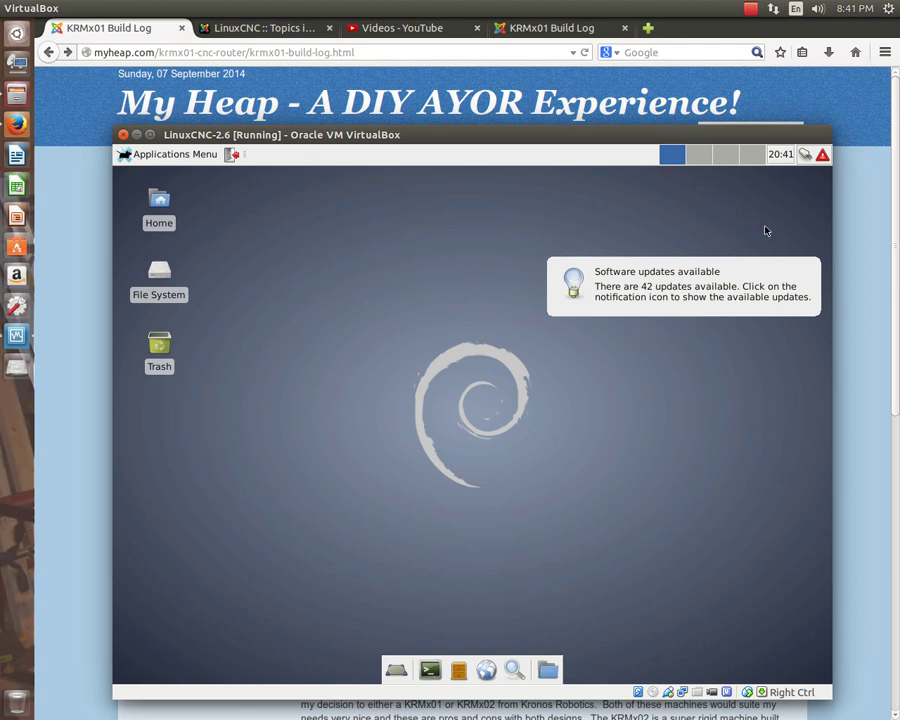
Open Update Manager from the red update notification, authenticating with the admin password.
{"action": "left_click", "coordinate": [822, 156]}
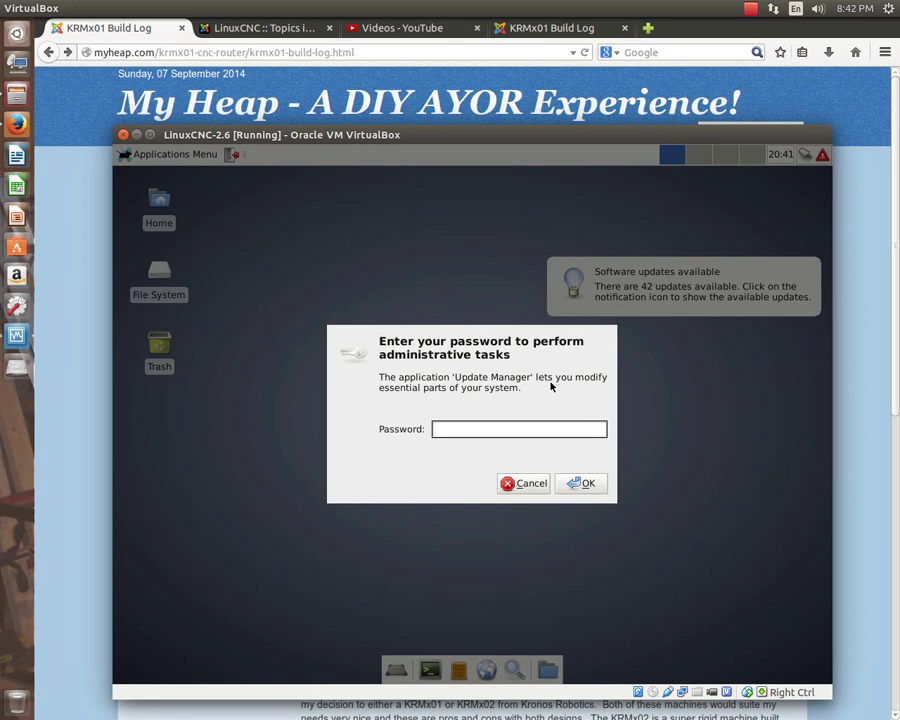
{"action": "type", "text": "***"}
{"action": "key", "text": "Return"}
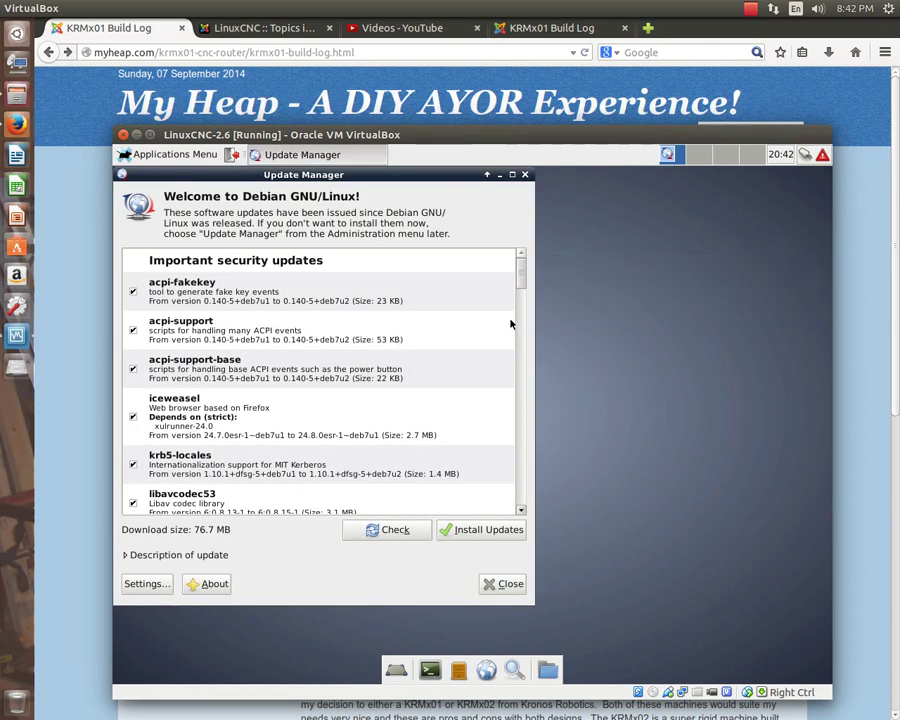
Reposition Update Manager and scroll to the third-party linuxcnc updates from 2.6.1 to 2.6.3.
{"action": "left_click_drag", "start_coordinate": [363, 174], "coordinate": [490, 190]}
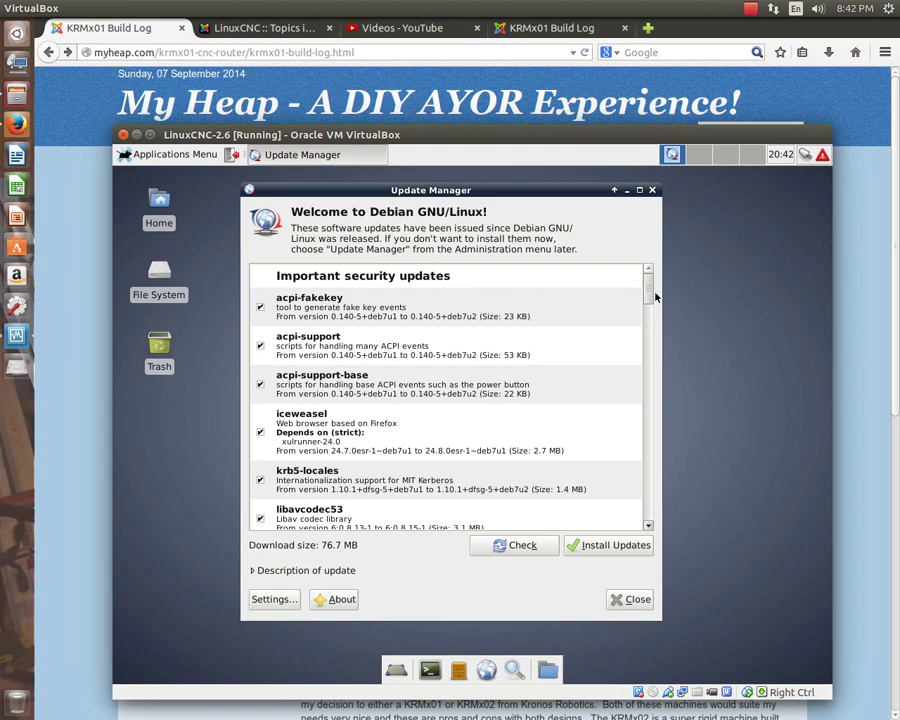
{"action": "left_click_drag", "start_coordinate": [650, 289], "coordinate": [662, 515]}
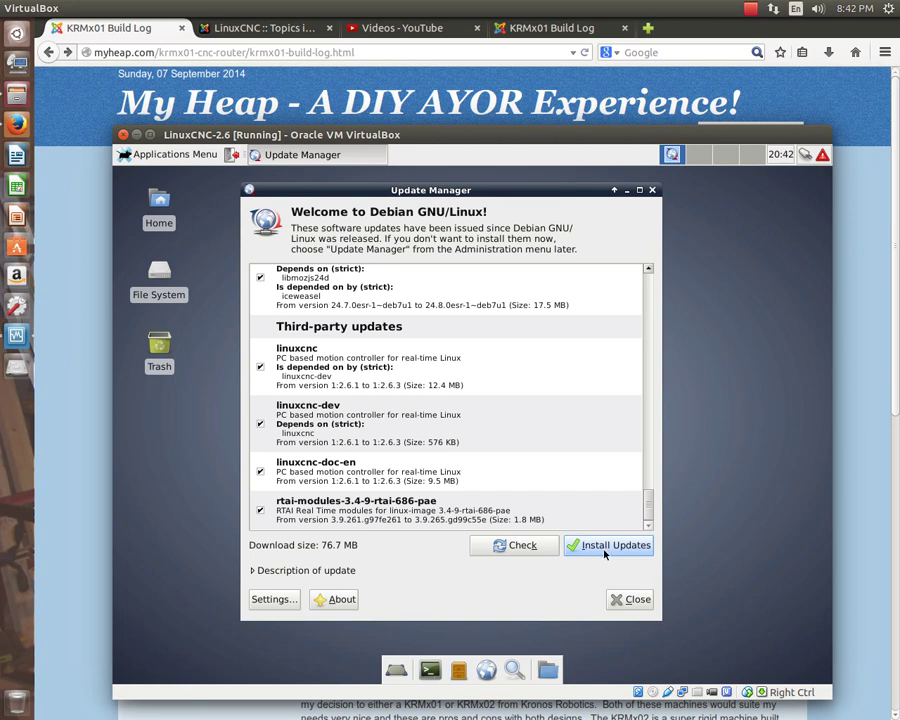
Close Update Manager, open a terminal, and enter sudo apt-get update without running it.
{"action": "left_click", "coordinate": [628, 599]}
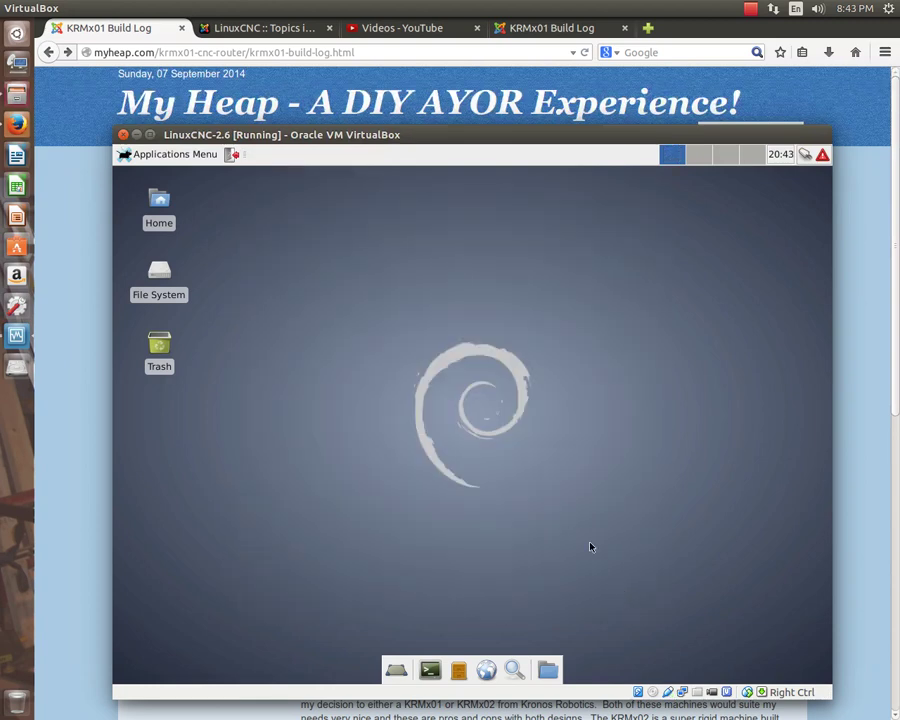
{"action": "left_click", "coordinate": [430, 671]}
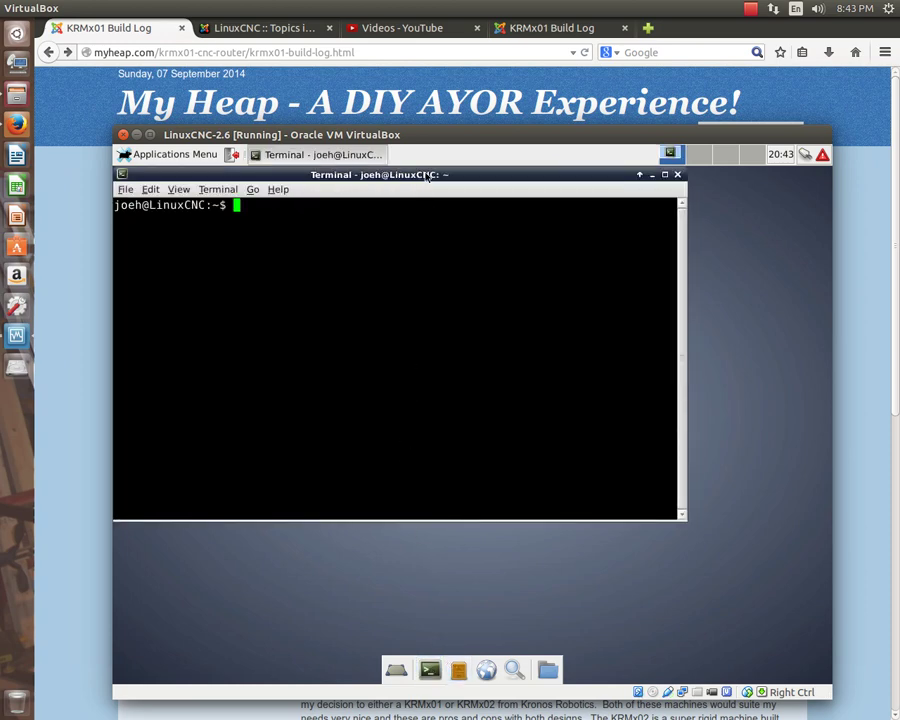
{"action": "left_click_drag", "start_coordinate": [428, 175], "coordinate": [494, 210]}
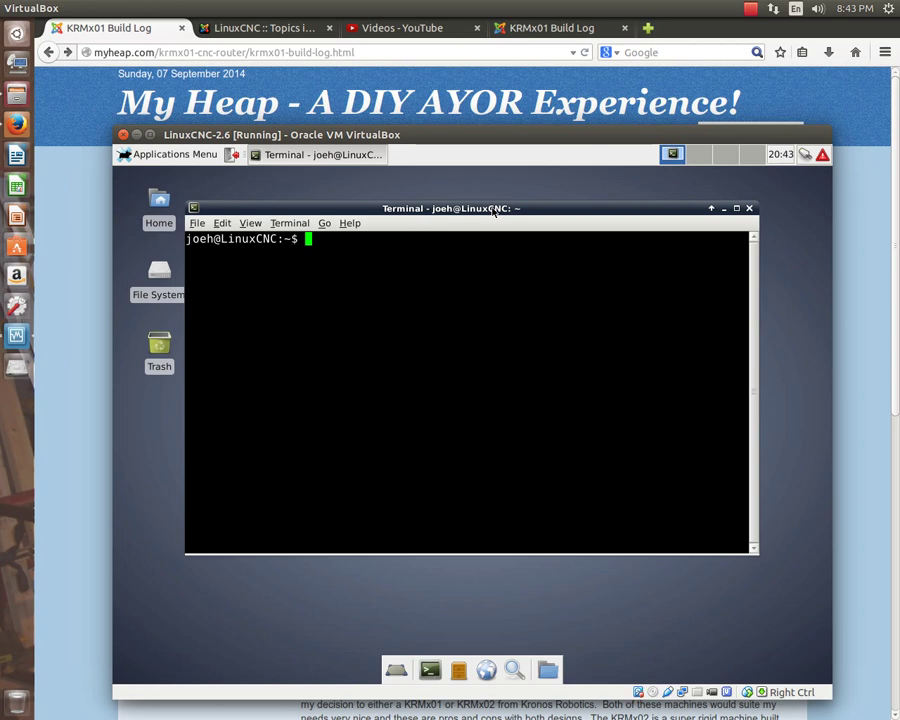
{"action": "type", "text": "sudo "}
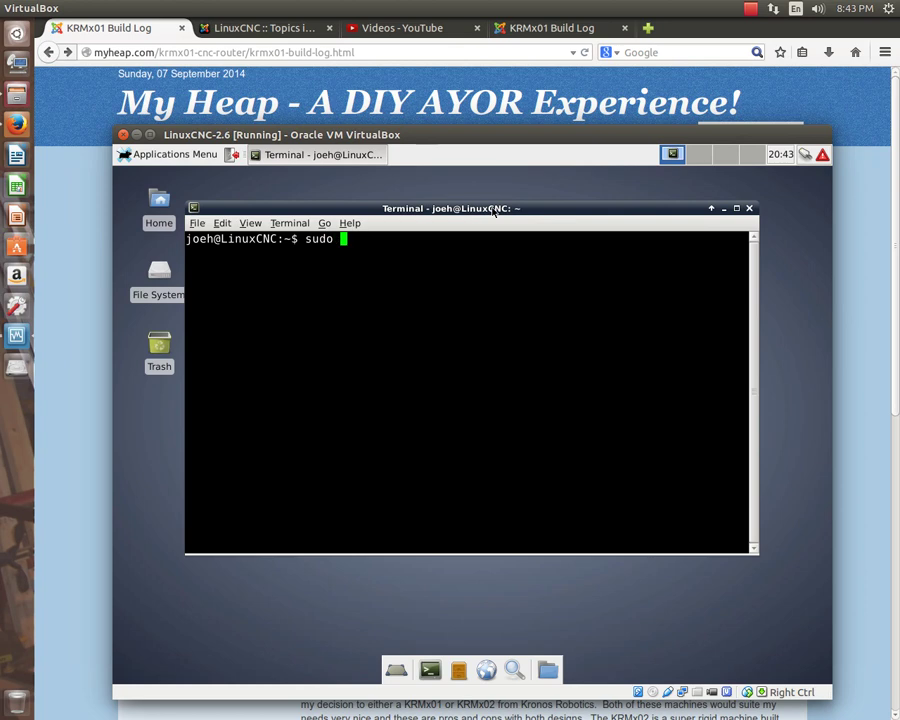
{"action": "type", "text": "apt-get update"}
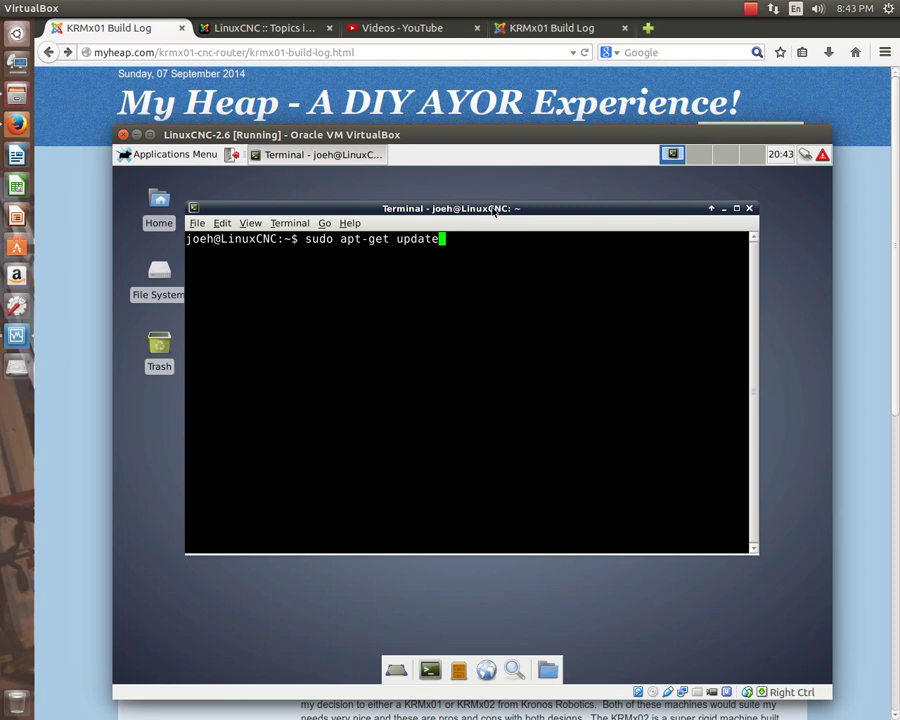
Refresh the package lists, then run sudo apt-get upgrade to preview the 42-package upgrade.
{"action": "key", "text": "Return"}
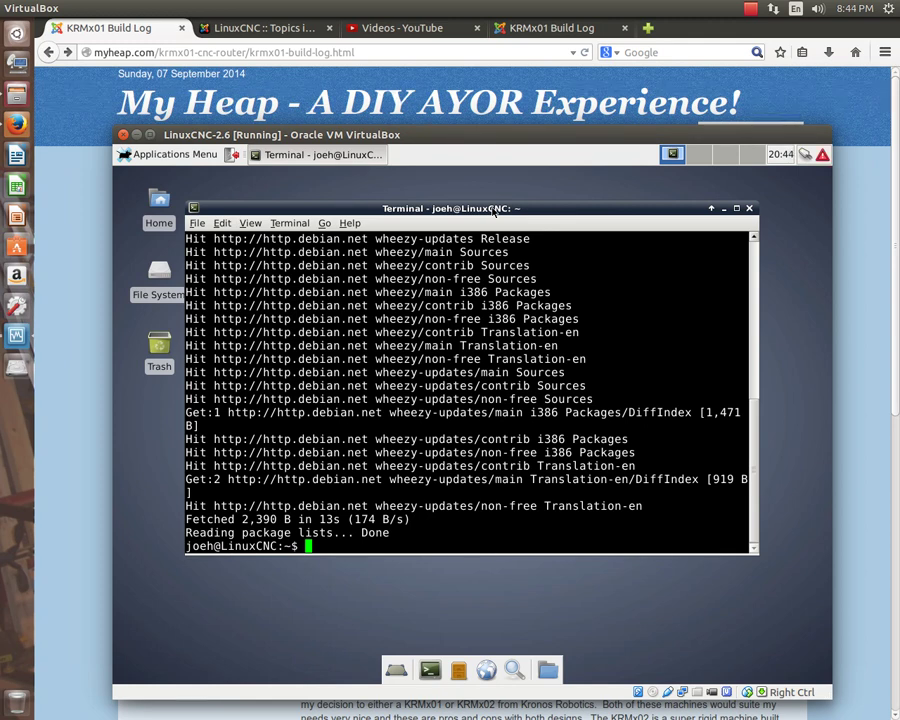
{"action": "type", "text": "sudo apt-get upgrade"}
{"action": "key", "text": "Return"}
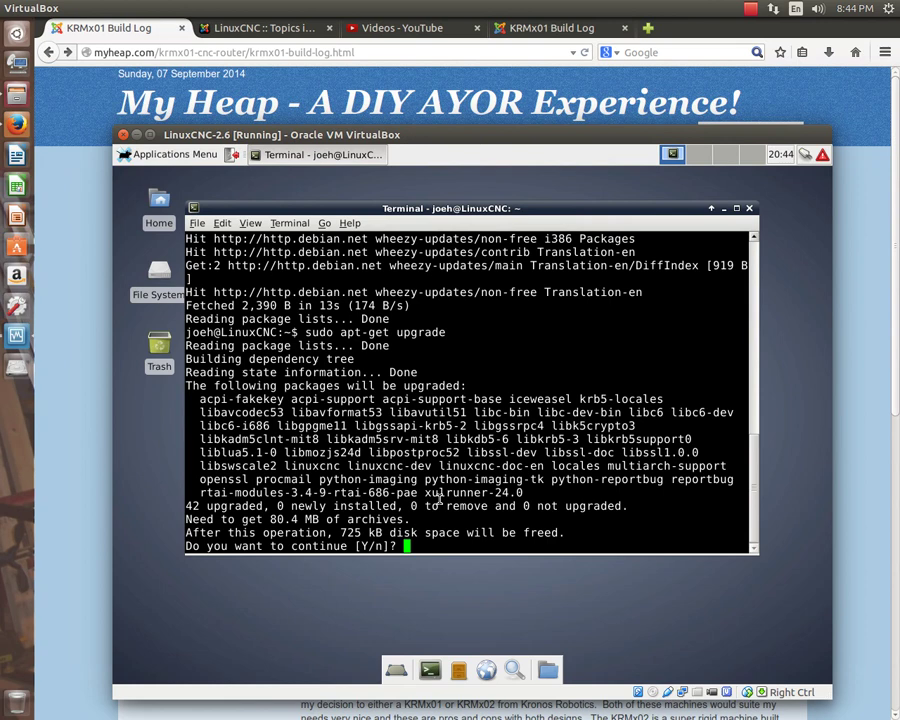
Decline the upgrade with n and exit the terminal.
{"action": "type", "text": "n"}
{"action": "key", "text": "Return"}
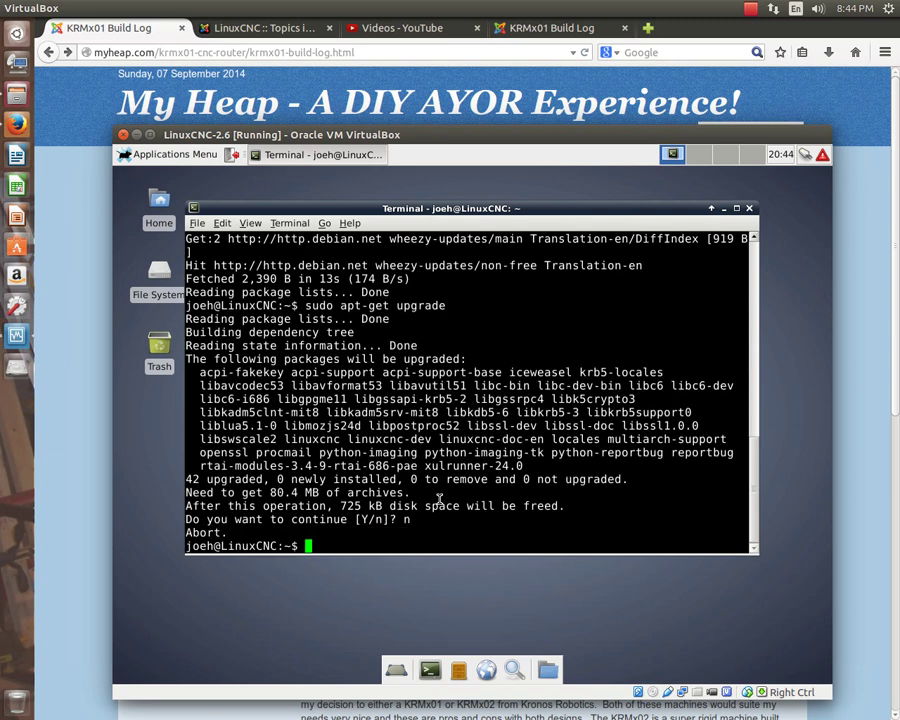
{"action": "type", "text": "exit"}
{"action": "key", "text": "Return"}
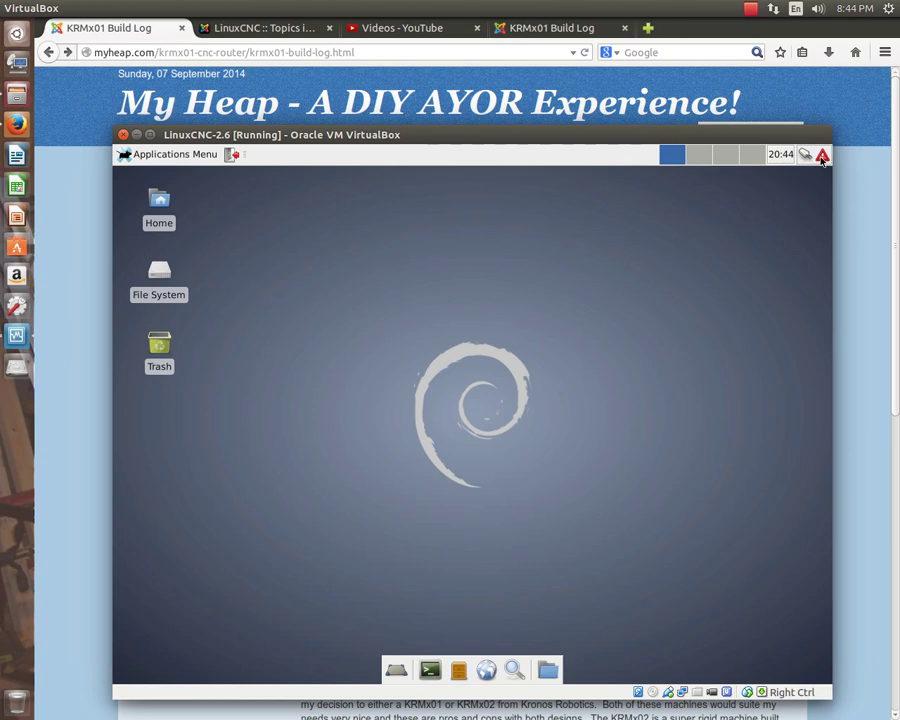
Relaunch Update Manager from Applications Menu > Settings and authenticate with the admin password.
{"action": "mouse_move", "coordinate": [823, 158]}
{"action": "left_click", "coordinate": [168, 156]}
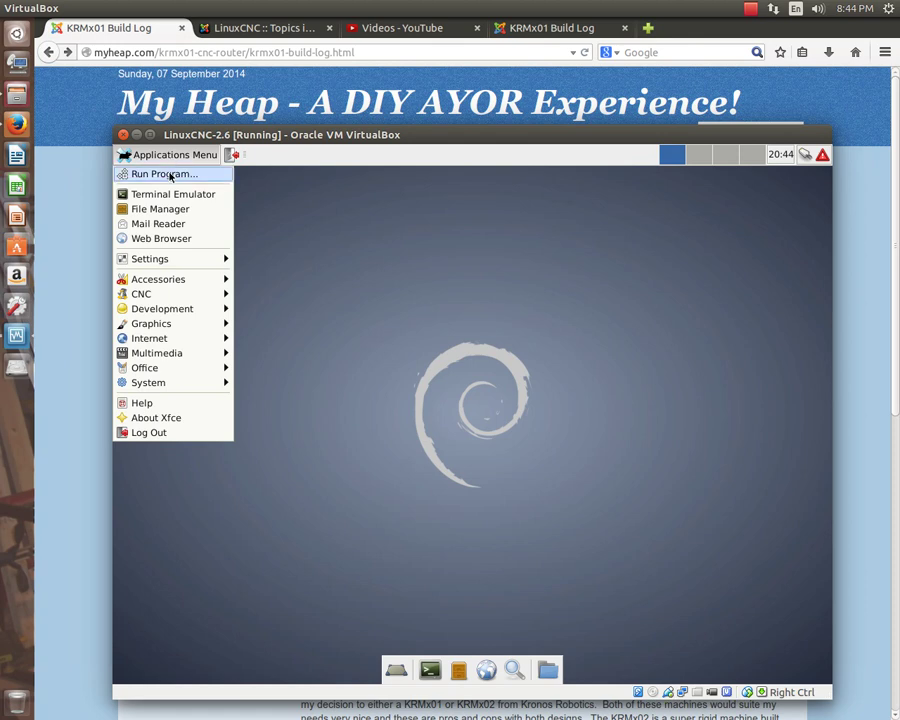
{"action": "mouse_move", "coordinate": [186, 262]}
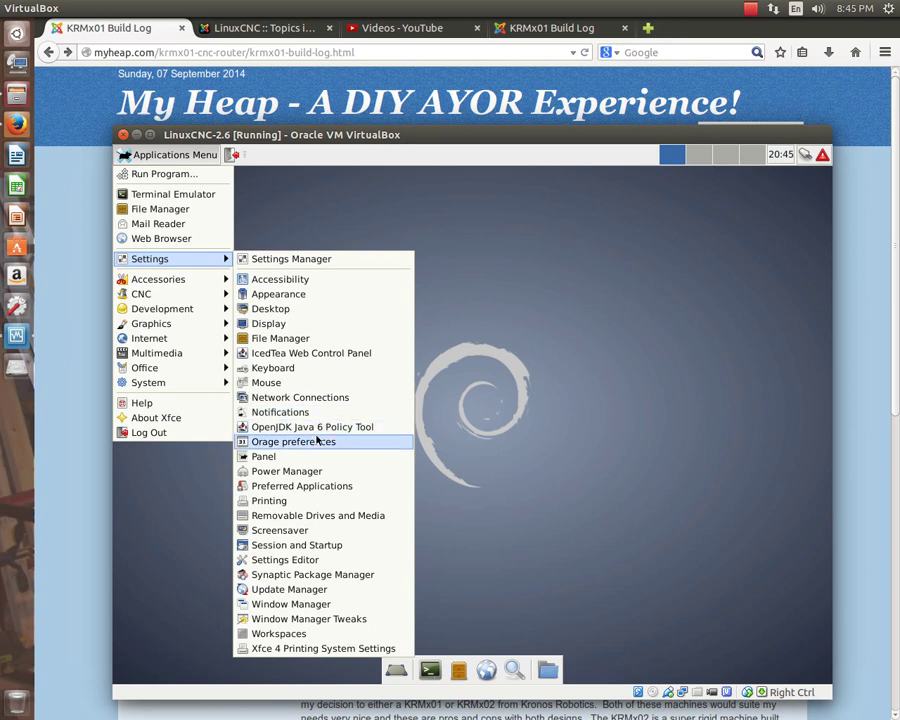
{"action": "left_click", "coordinate": [293, 591]}
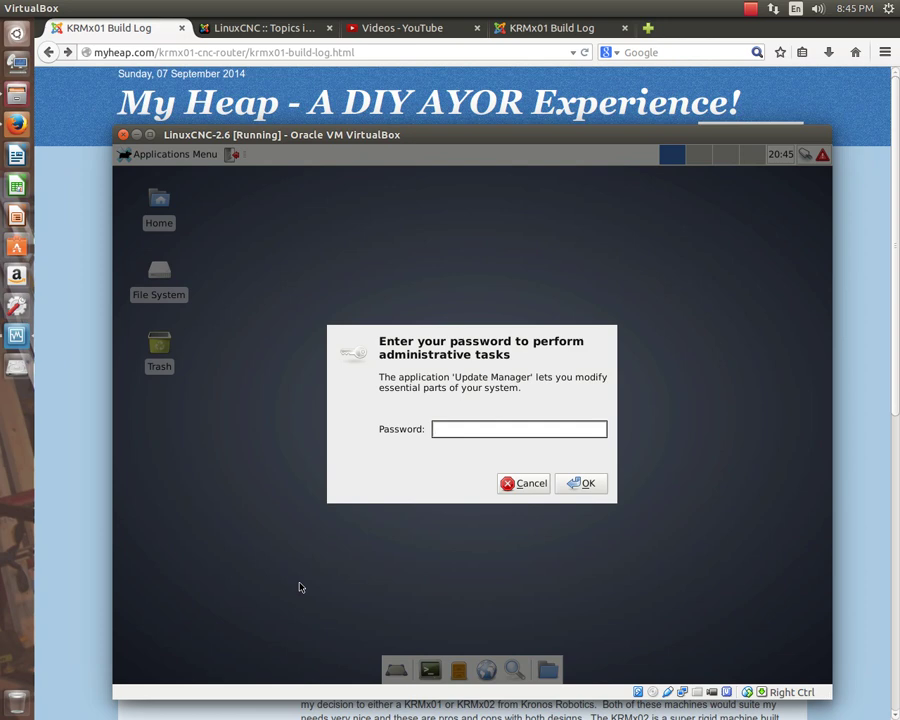
{"action": "type", "text": "***"}
{"action": "key", "text": "Return"}
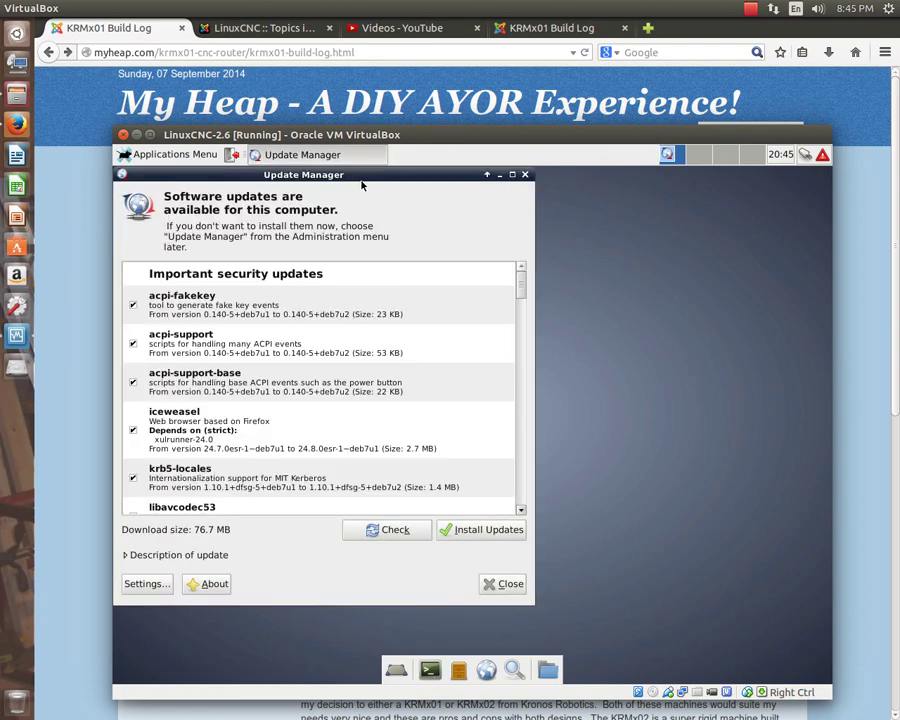
Scroll the Update Manager list and start installing the selected updates.
{"action": "left_click_drag", "start_coordinate": [366, 177], "coordinate": [527, 192]}
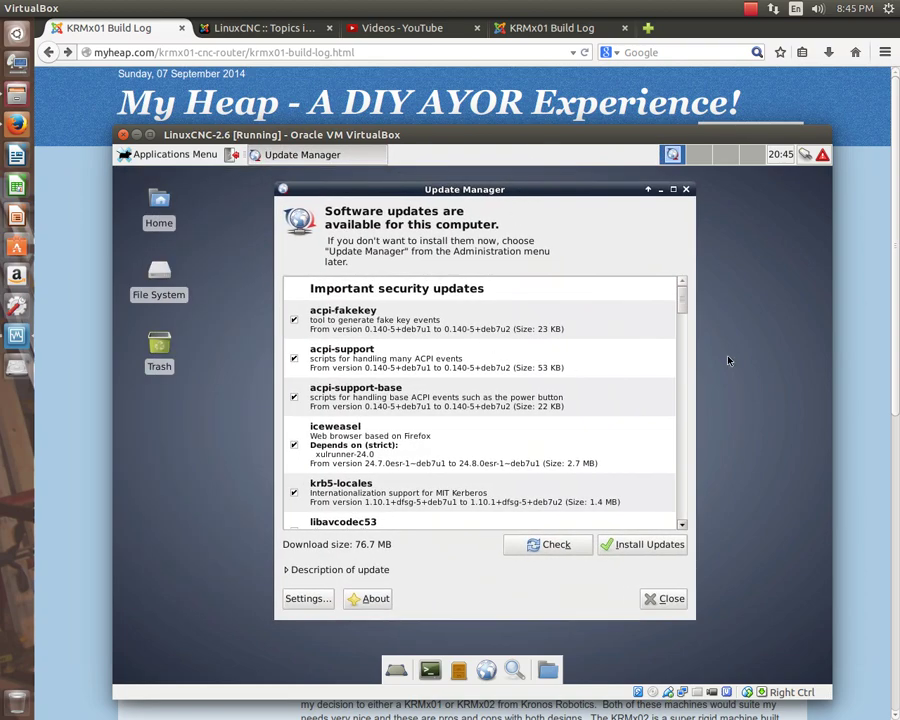
{"action": "left_click_drag", "start_coordinate": [686, 300], "coordinate": [687, 516]}
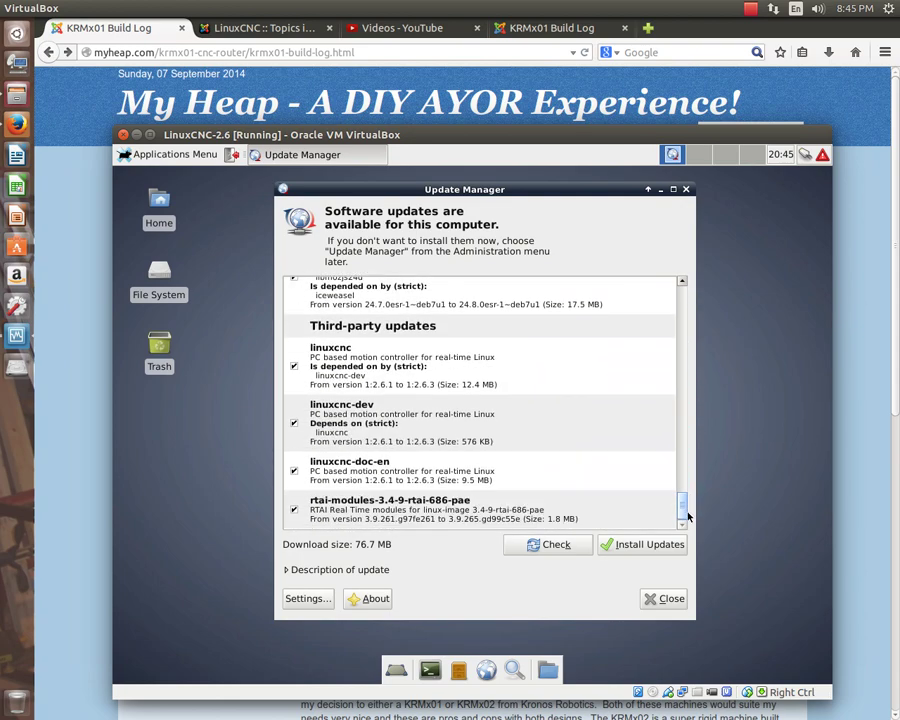
{"action": "left_click", "coordinate": [641, 546]}
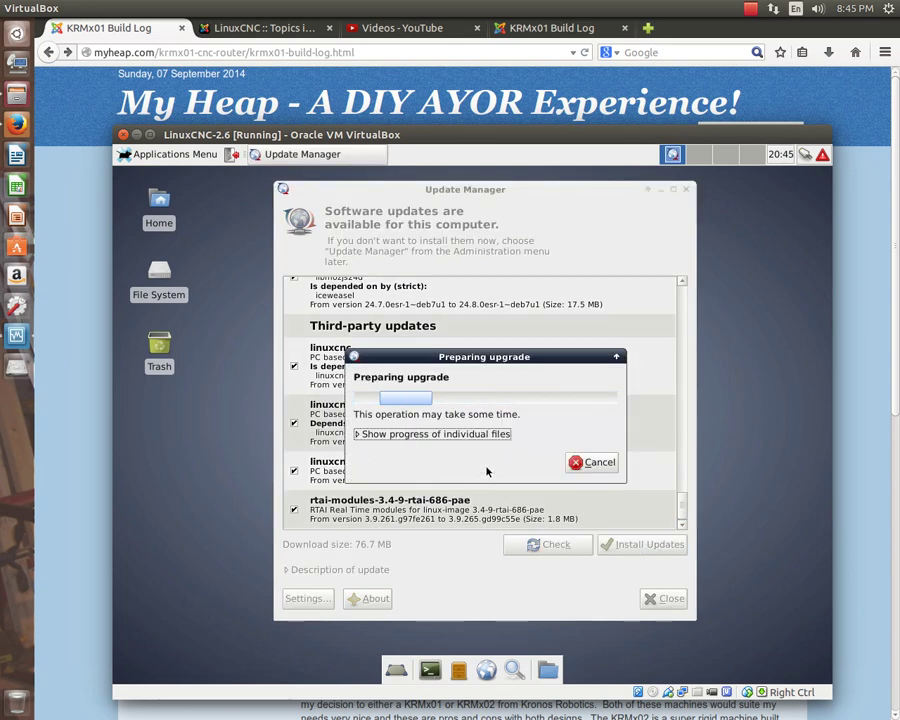
Move the upgrade progress dialog up, expand per-file progress, and show the installer's terminal output.
{"action": "left_click_drag", "start_coordinate": [482, 359], "coordinate": [477, 250]}
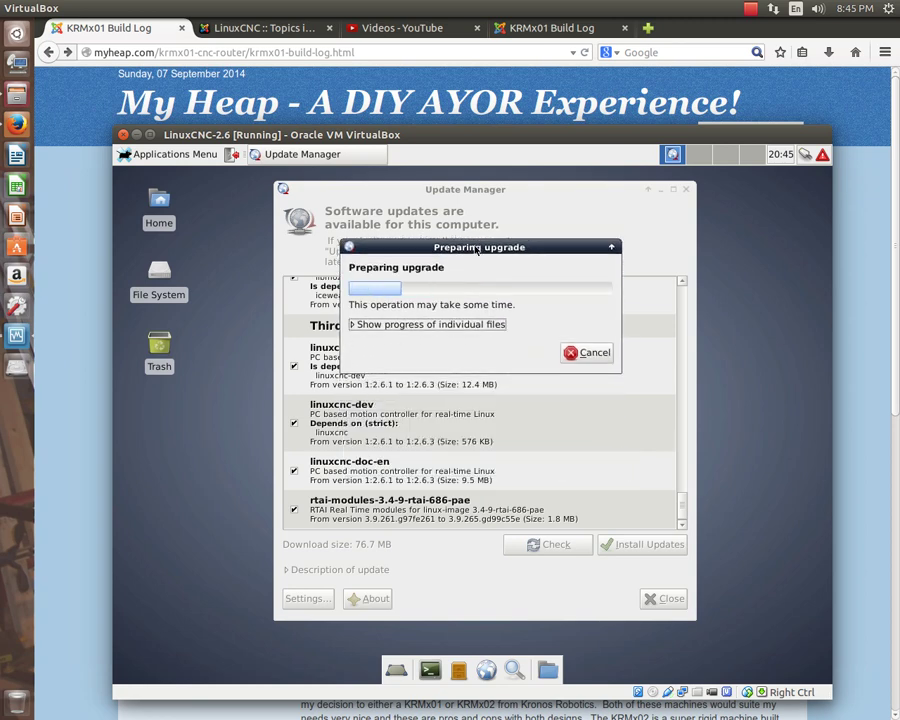
{"action": "left_click", "coordinate": [353, 337]}
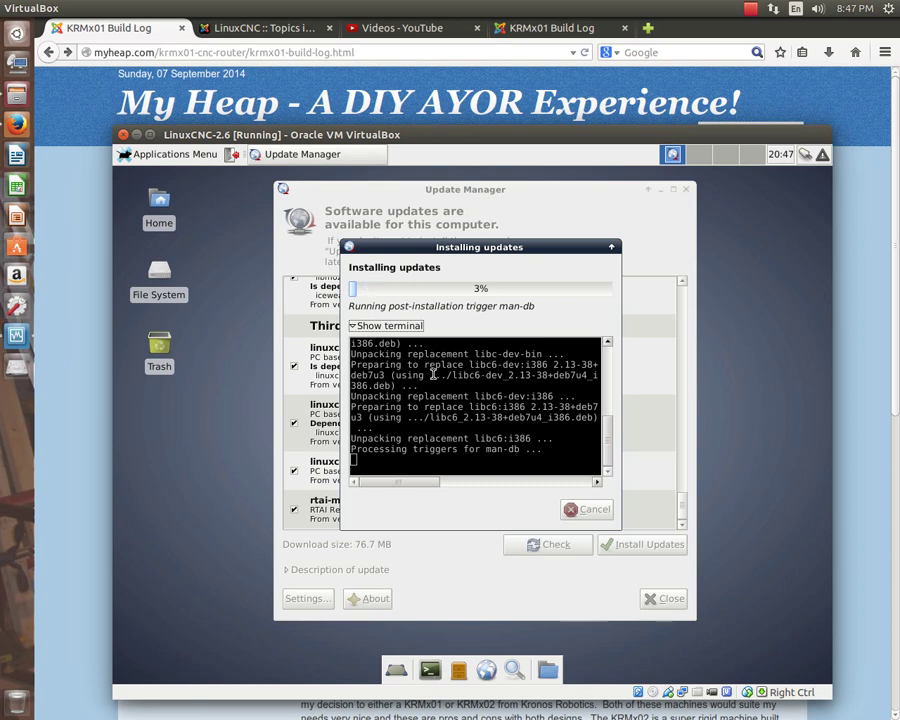
{"action": "left_click", "coordinate": [352, 326]}
{"action": "left_click", "coordinate": [351, 482]}
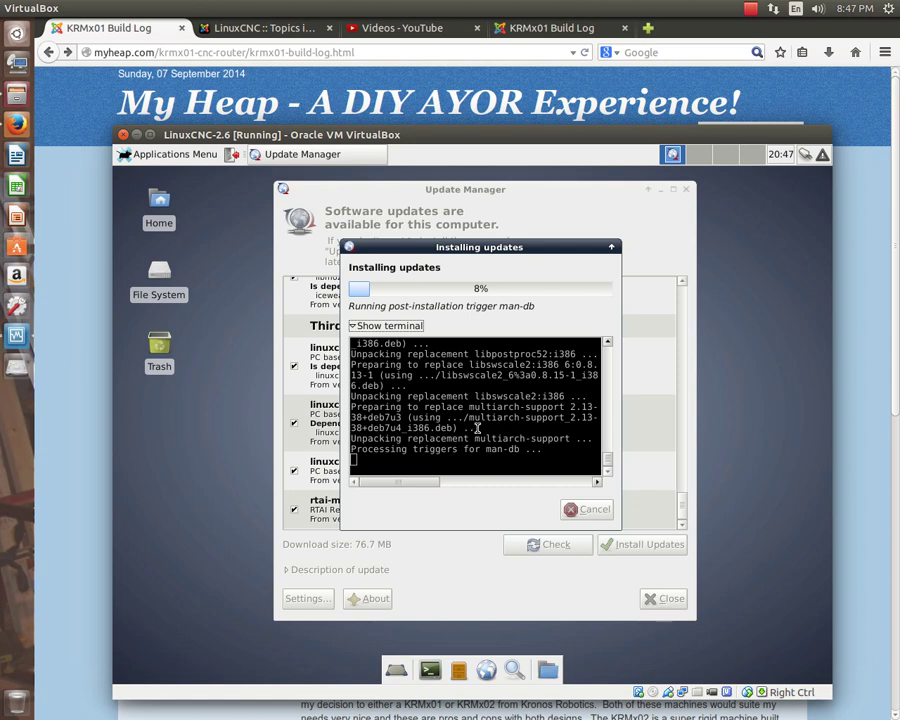
{"action": "left_click", "coordinate": [174, 156]}
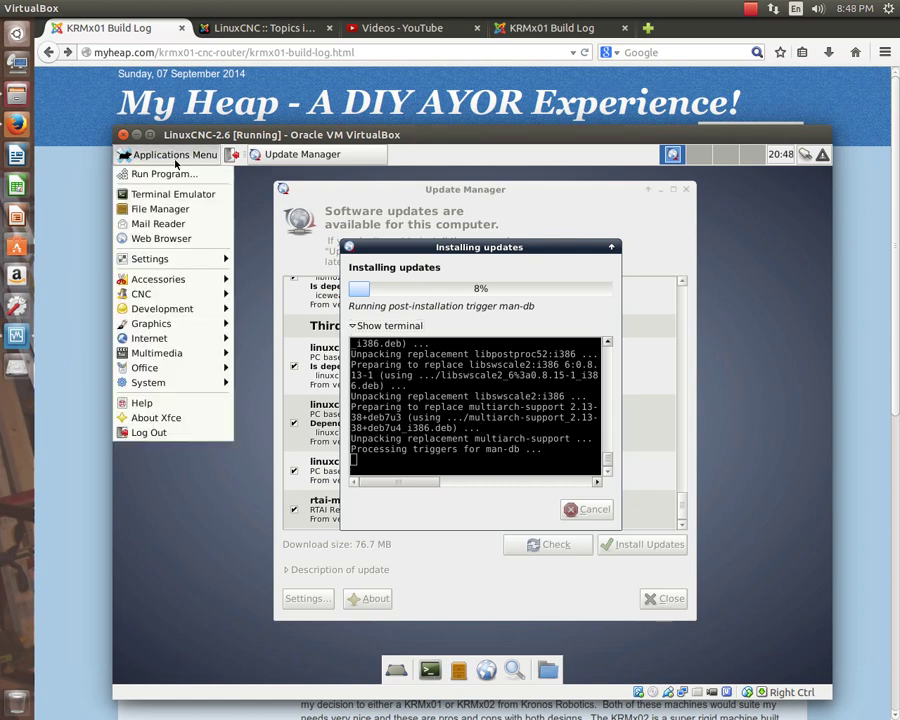
{"action": "mouse_move", "coordinate": [184, 298]}
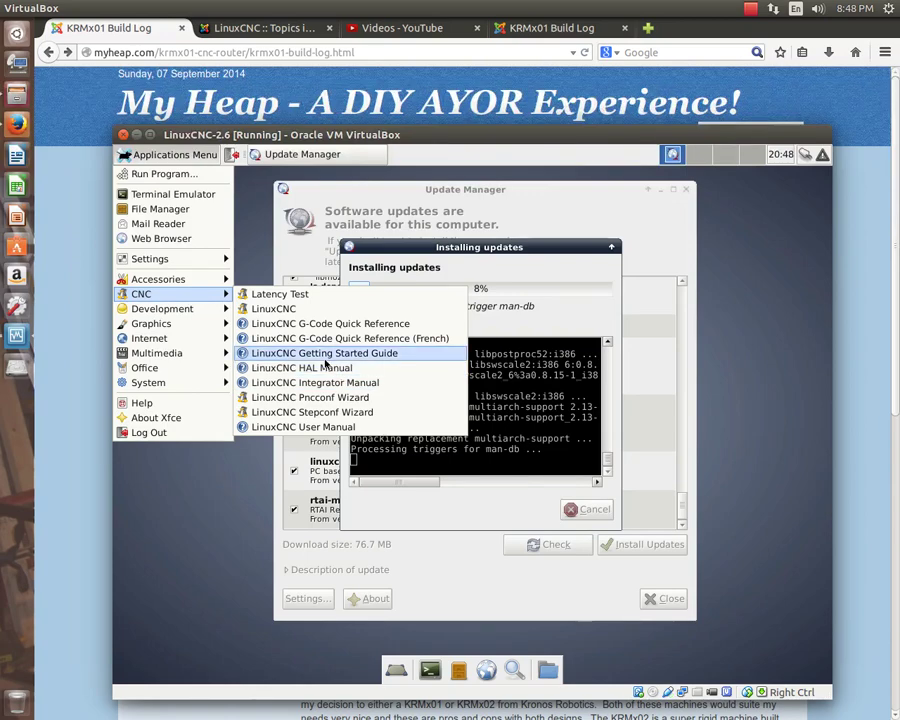
{"action": "mouse_move", "coordinate": [155, 325]}
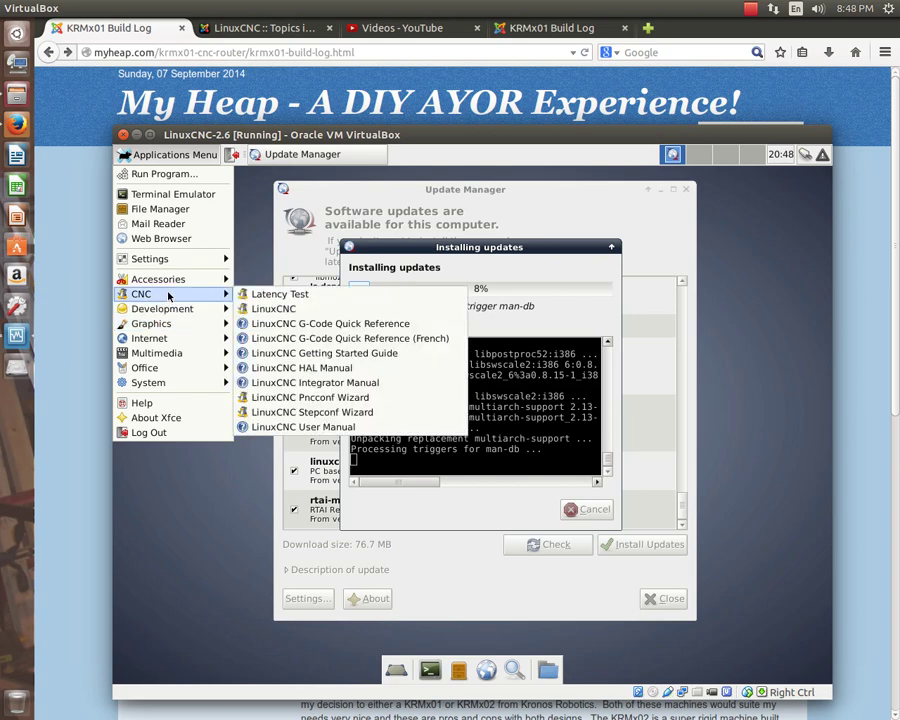
{"action": "left_click", "coordinate": [179, 503]}
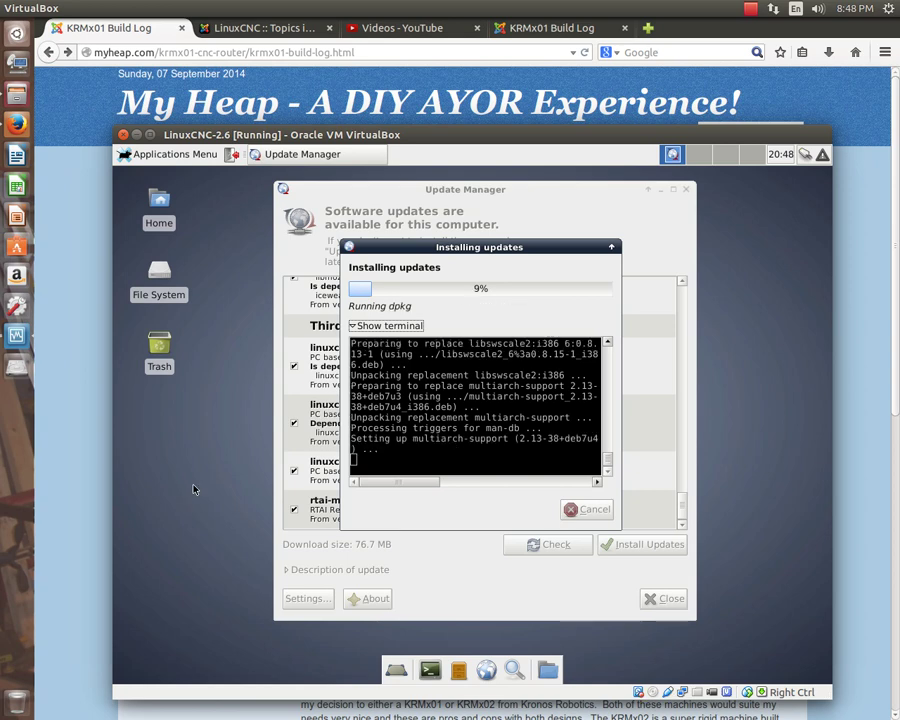
{"action": "left_click", "coordinate": [168, 155]}
{"action": "mouse_move", "coordinate": [176, 260]}
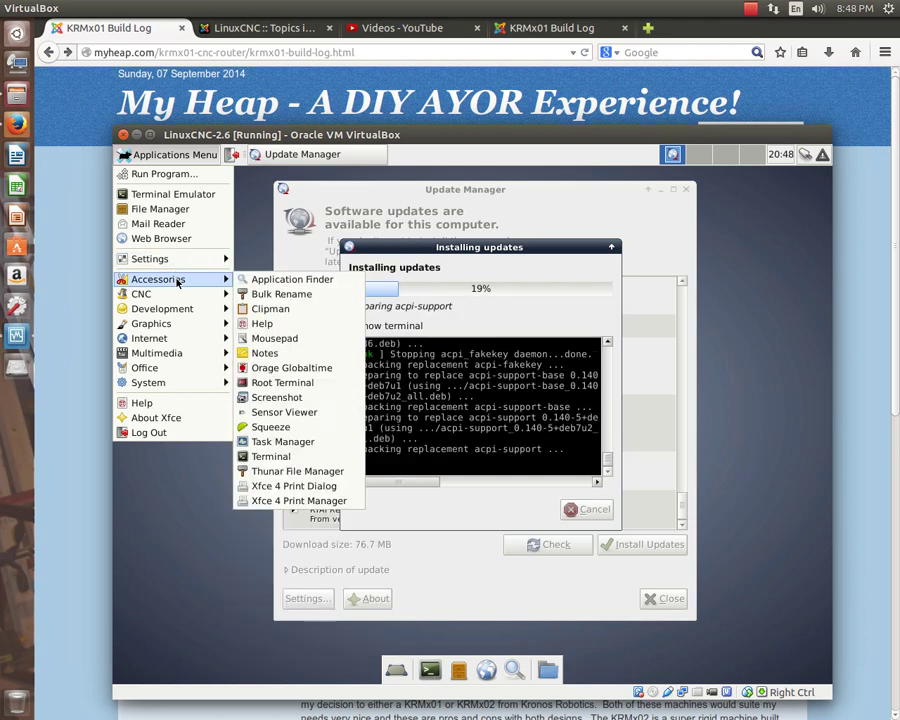
{"action": "mouse_move", "coordinate": [177, 301]}
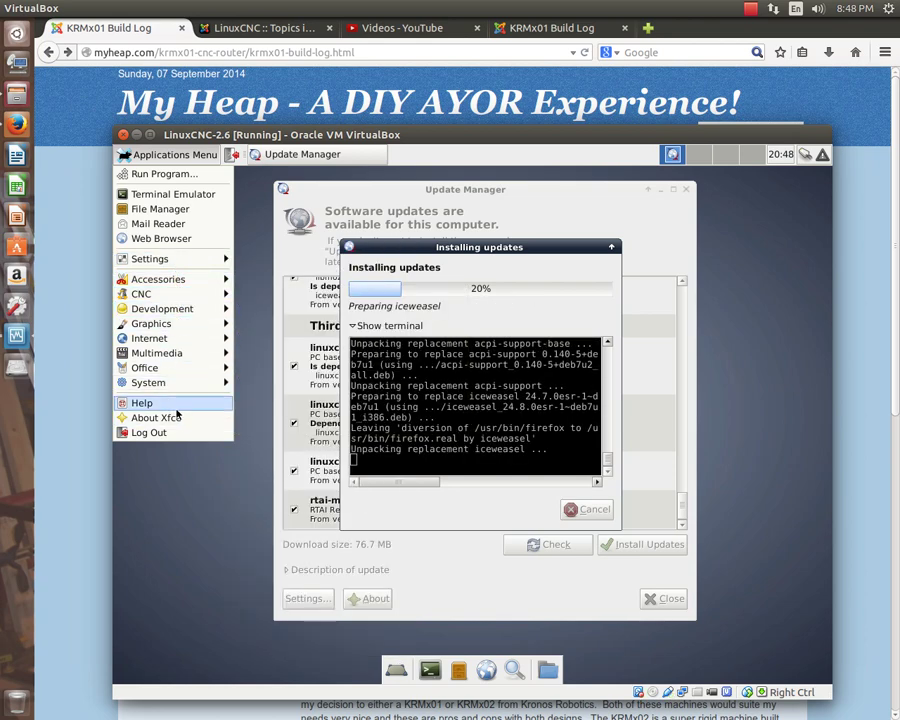
{"action": "left_click", "coordinate": [184, 477]}
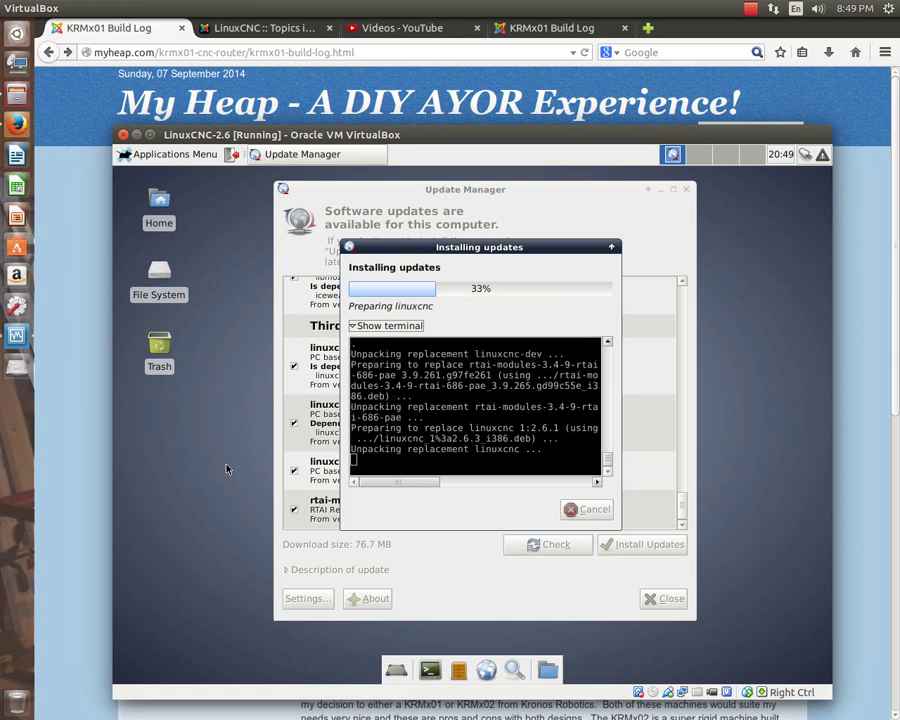
Once 'Applied 42 updates' appears, close the installation dialog and the up-to-date Update Manager.
{"action": "left_click", "coordinate": [752, 10]}
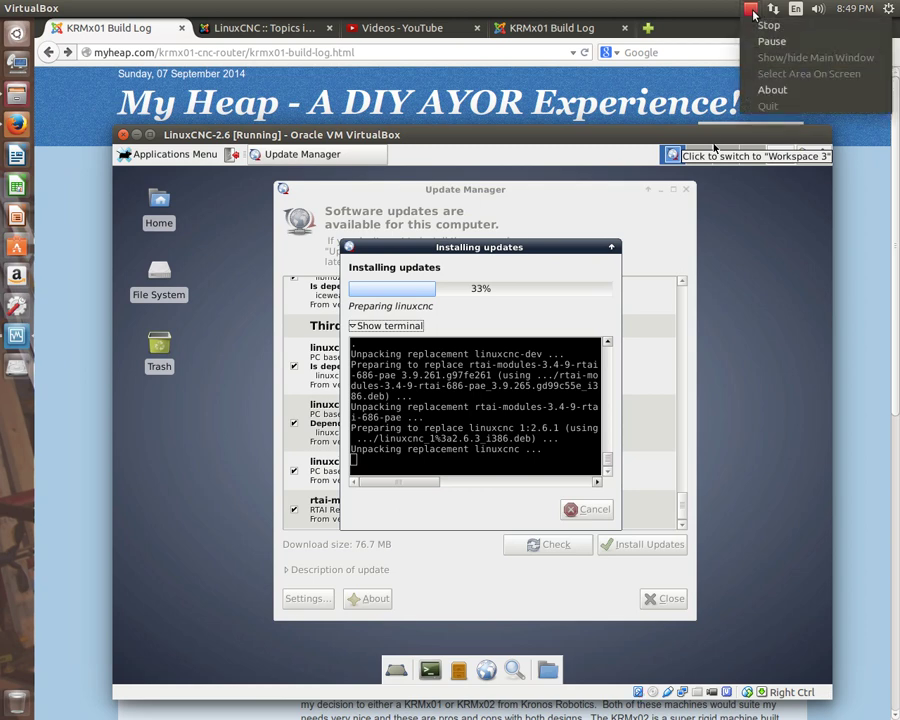
{"action": "left_click", "coordinate": [765, 42]}
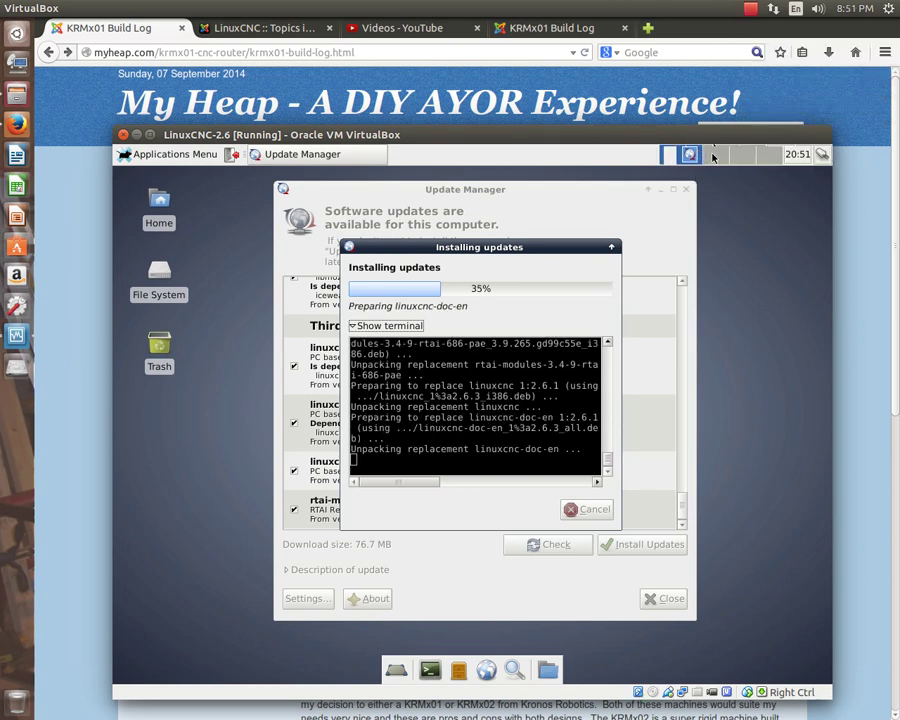
{"action": "left_click", "coordinate": [714, 155]}
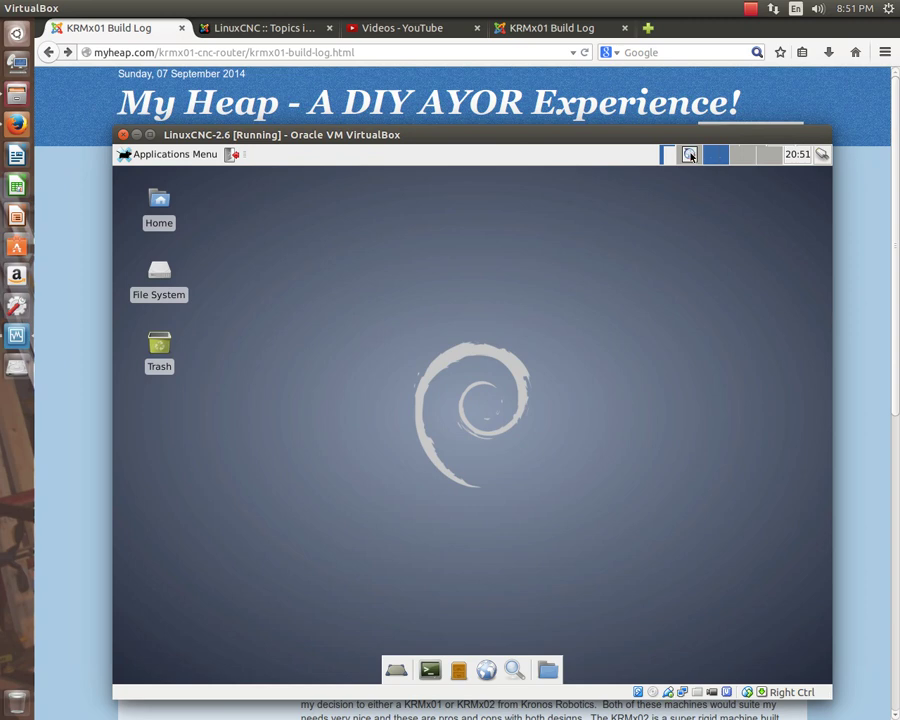
{"action": "left_click", "coordinate": [690, 155]}
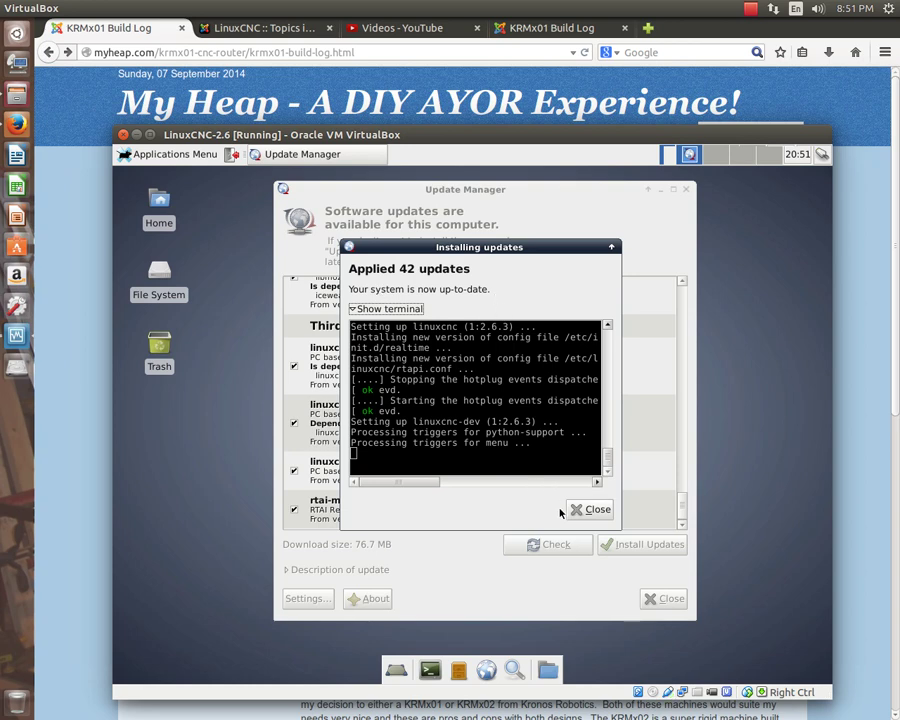
{"action": "left_click", "coordinate": [597, 509]}
{"action": "left_click", "coordinate": [665, 599]}
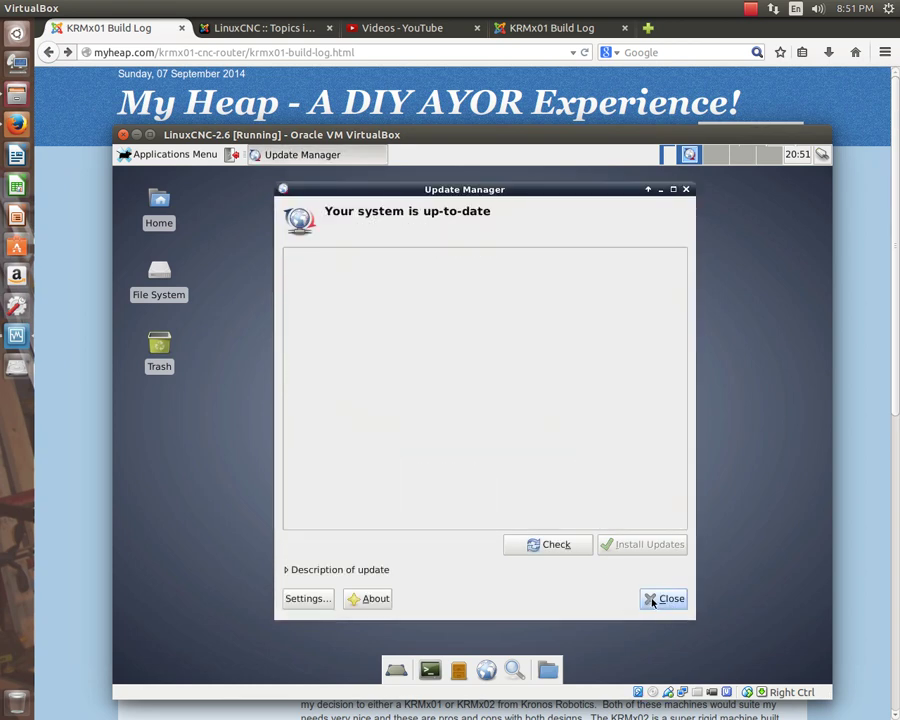
{"action": "left_click", "coordinate": [653, 600]}
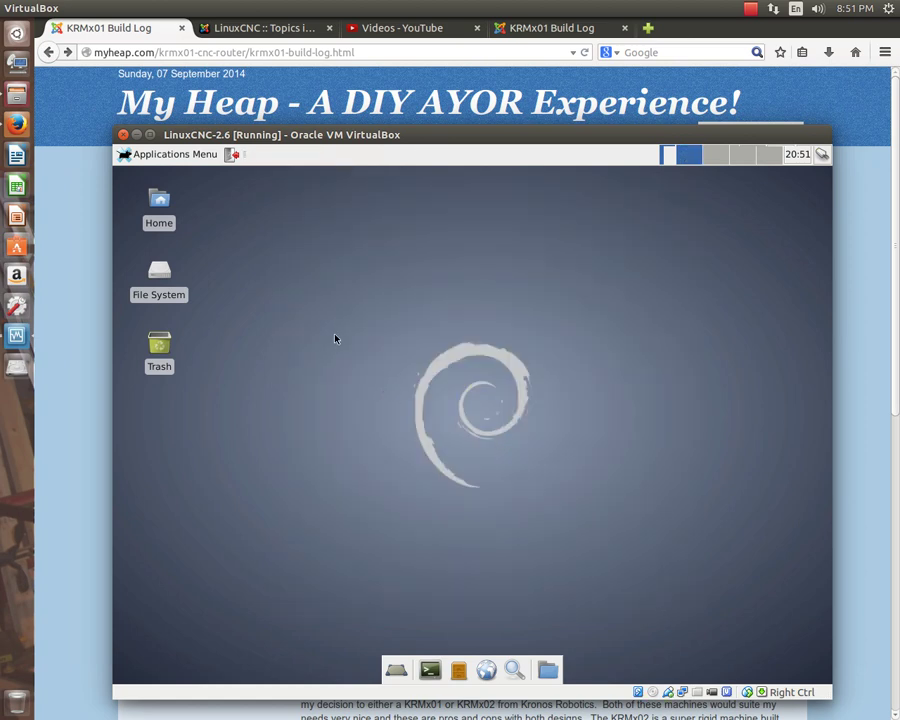
Launch LinuxCNC from the Applications menu and move its Configuration Selector window.
{"action": "left_click", "coordinate": [170, 155]}
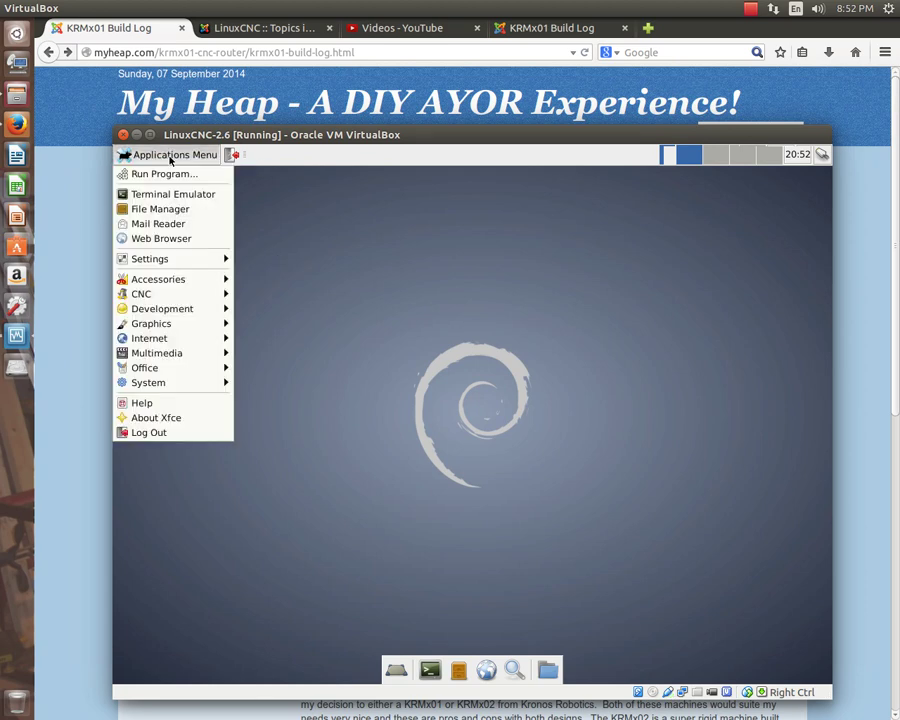
{"action": "mouse_move", "coordinate": [224, 294]}
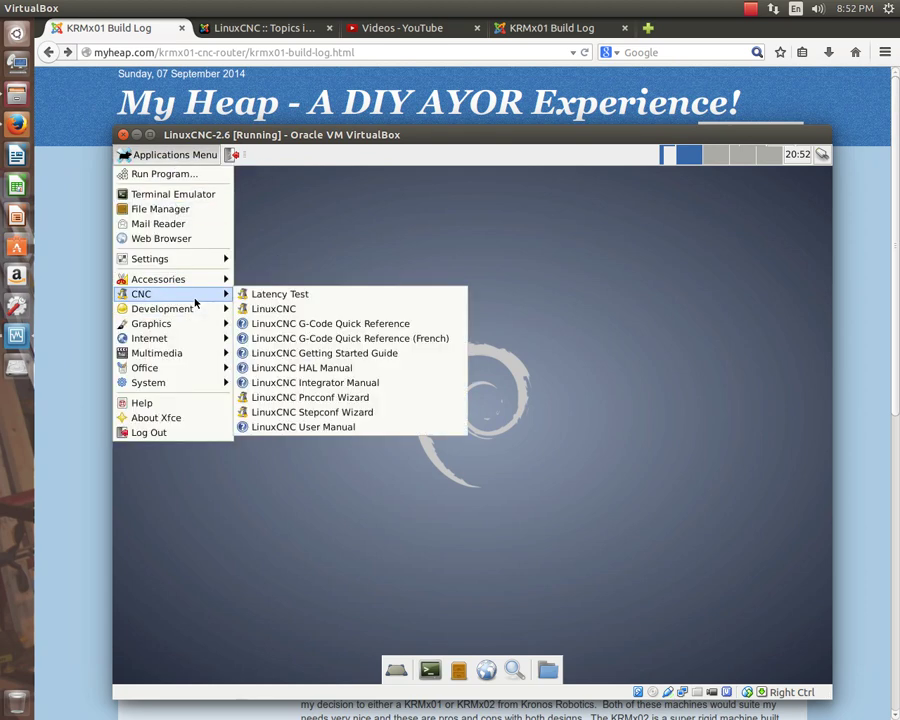
{"action": "left_click", "coordinate": [250, 309]}
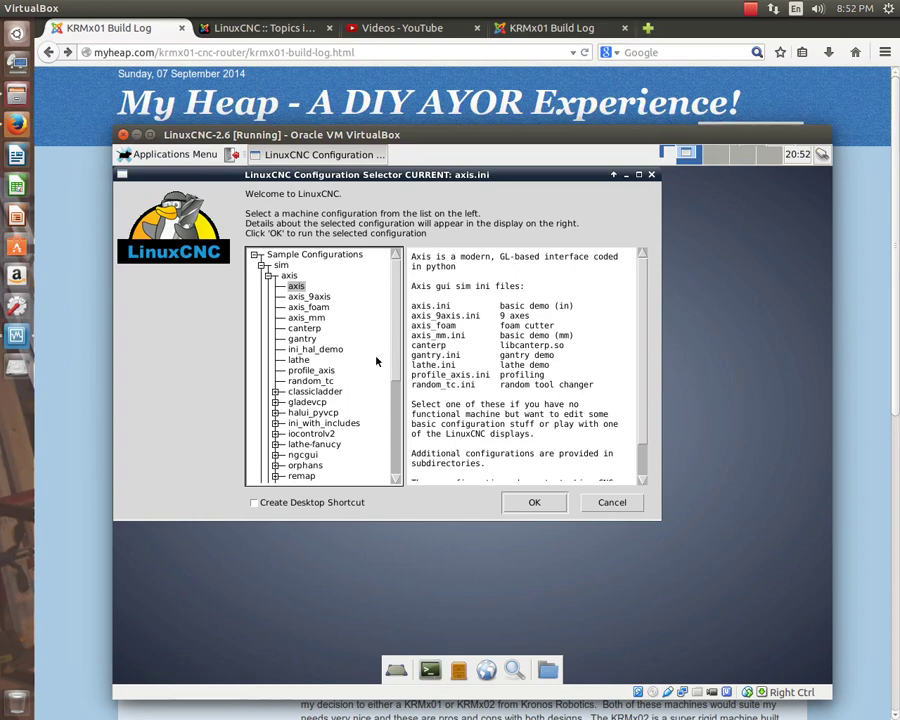
{"action": "left_click_drag", "start_coordinate": [395, 172], "coordinate": [483, 207]}
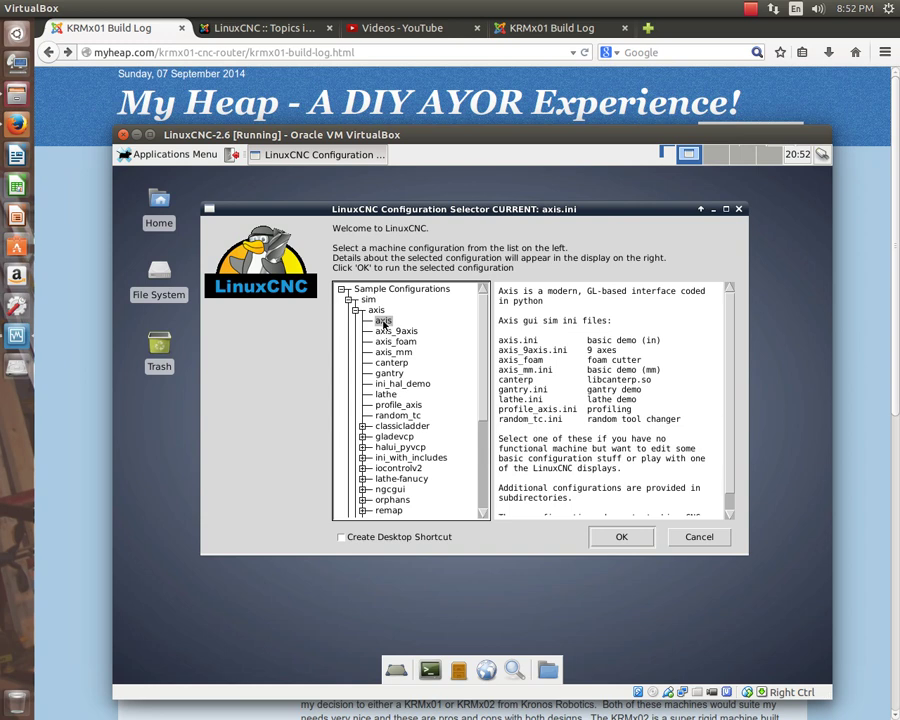
Run the axis sim configuration, copying it into the home folder and acknowledging the copy.
{"action": "left_click", "coordinate": [624, 537]}
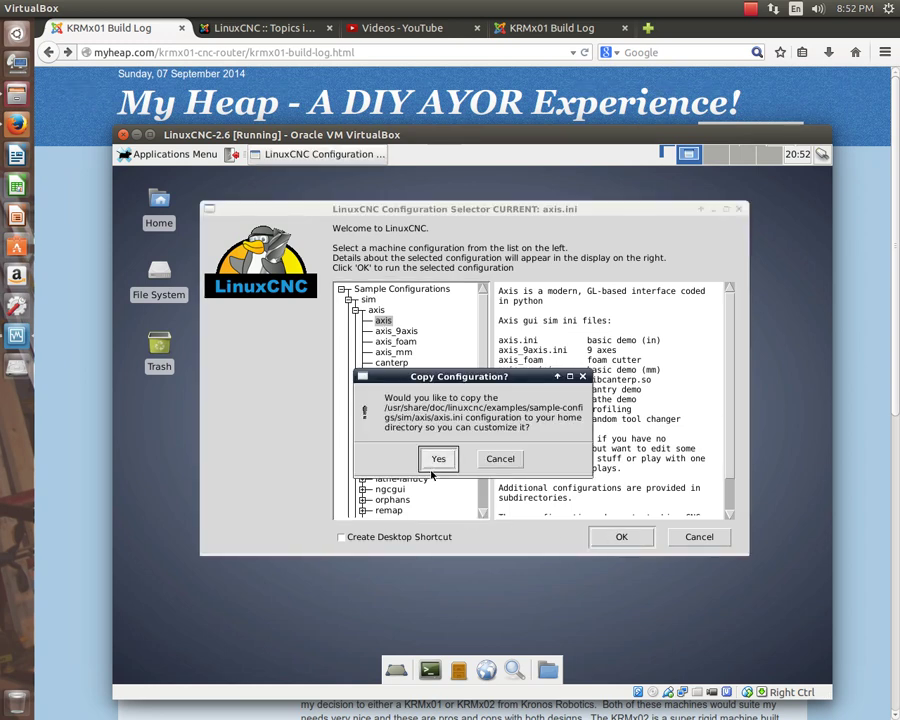
{"action": "left_click", "coordinate": [439, 459]}
{"action": "left_click", "coordinate": [439, 459]}
{"action": "left_click", "coordinate": [439, 459]}
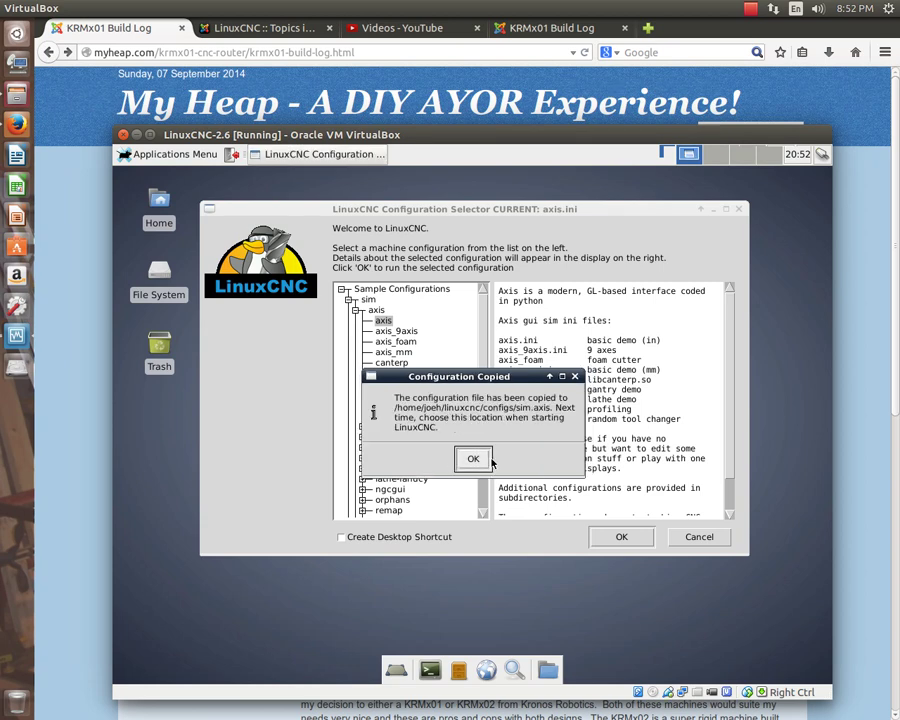
{"action": "left_click", "coordinate": [474, 459]}
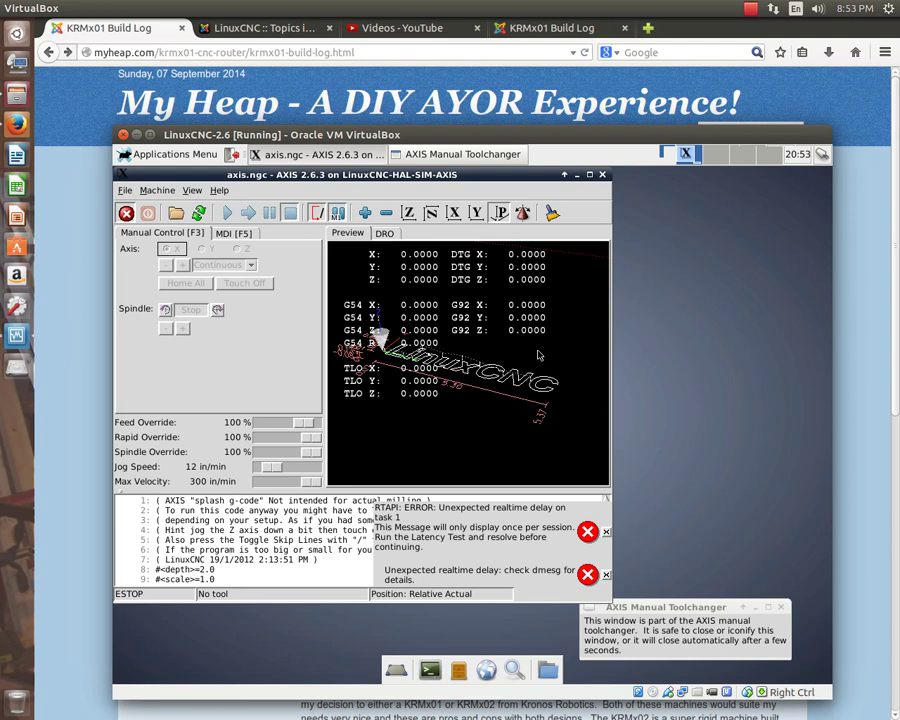
{"action": "left_click", "coordinate": [590, 175]}
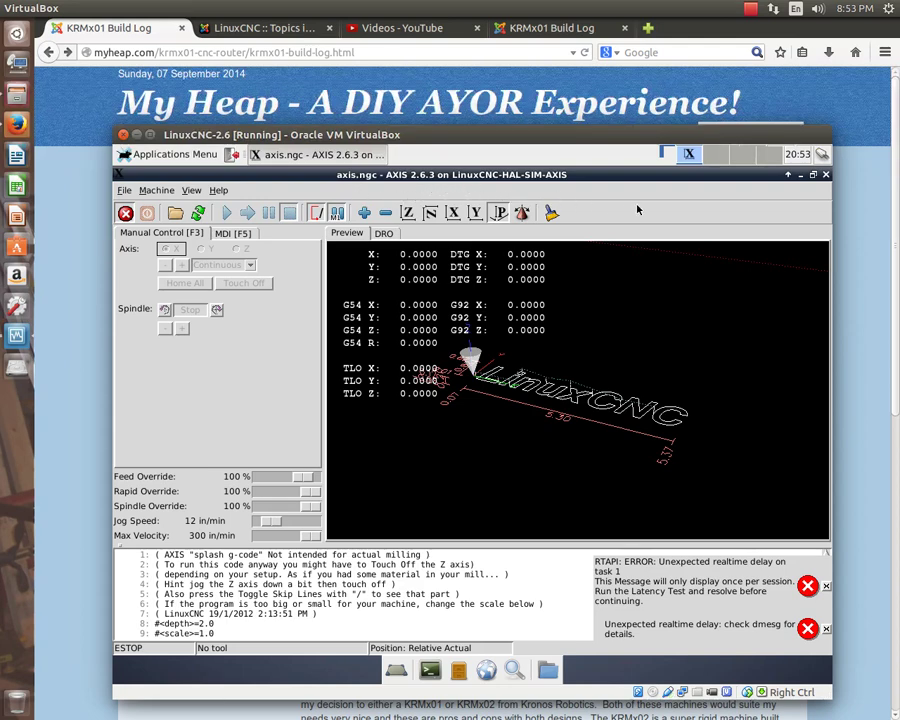
{"action": "left_click", "coordinate": [124, 190]}
{"action": "left_click", "coordinate": [124, 342]}
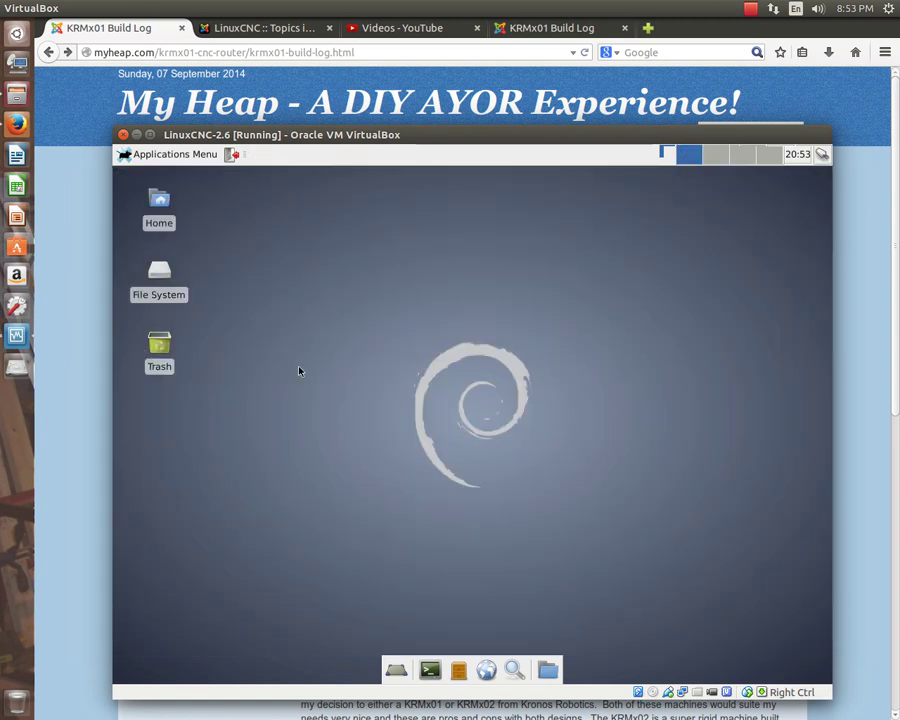
{"action": "left_click", "coordinate": [172, 155]}
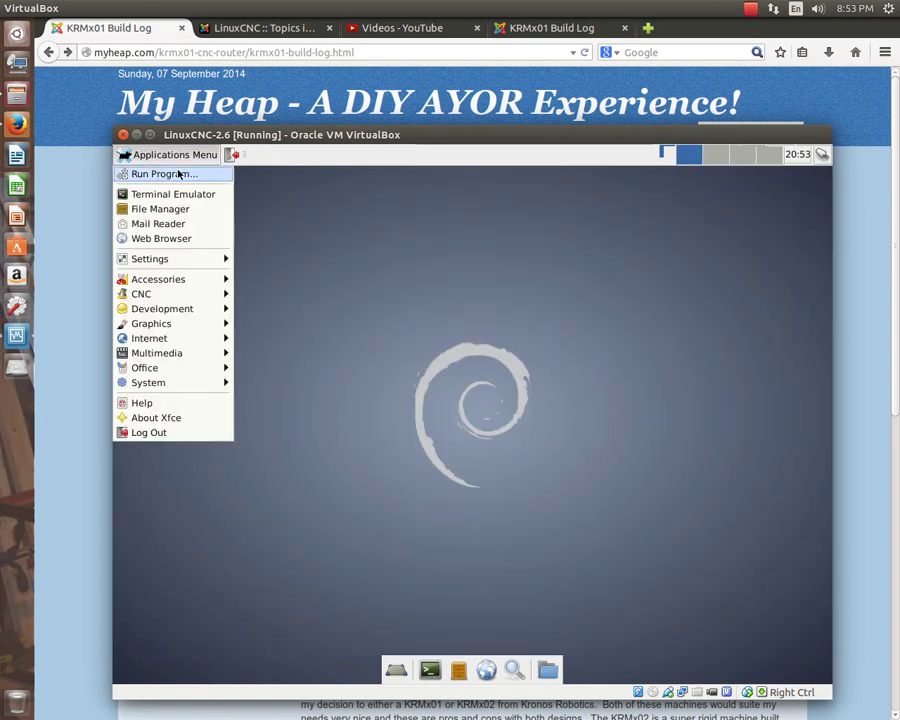
{"action": "mouse_move", "coordinate": [190, 295]}
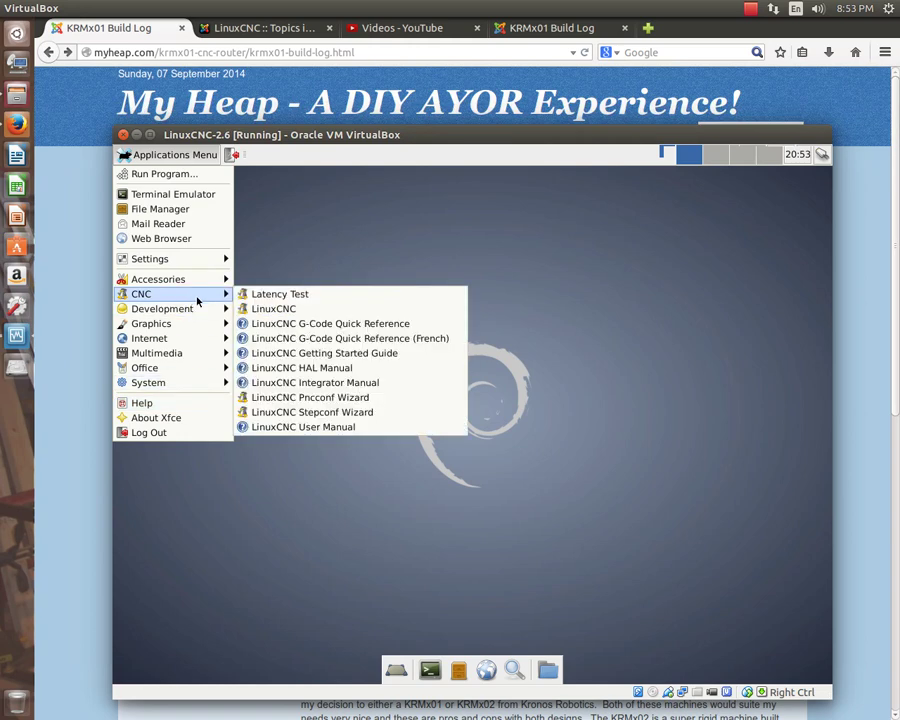
{"action": "left_click", "coordinate": [387, 356]}
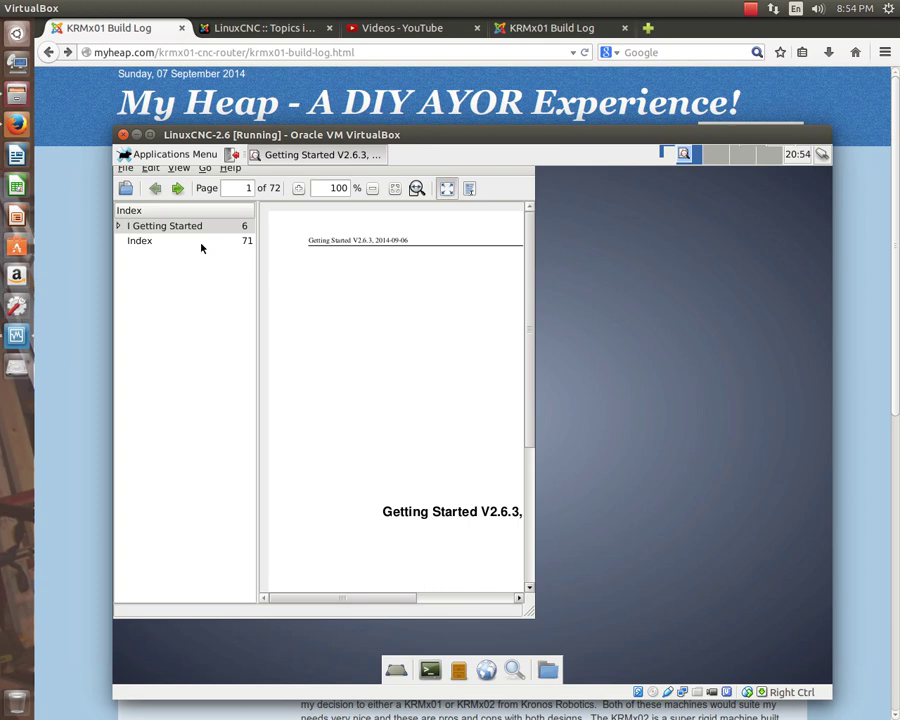
{"action": "left_click", "coordinate": [125, 168]}
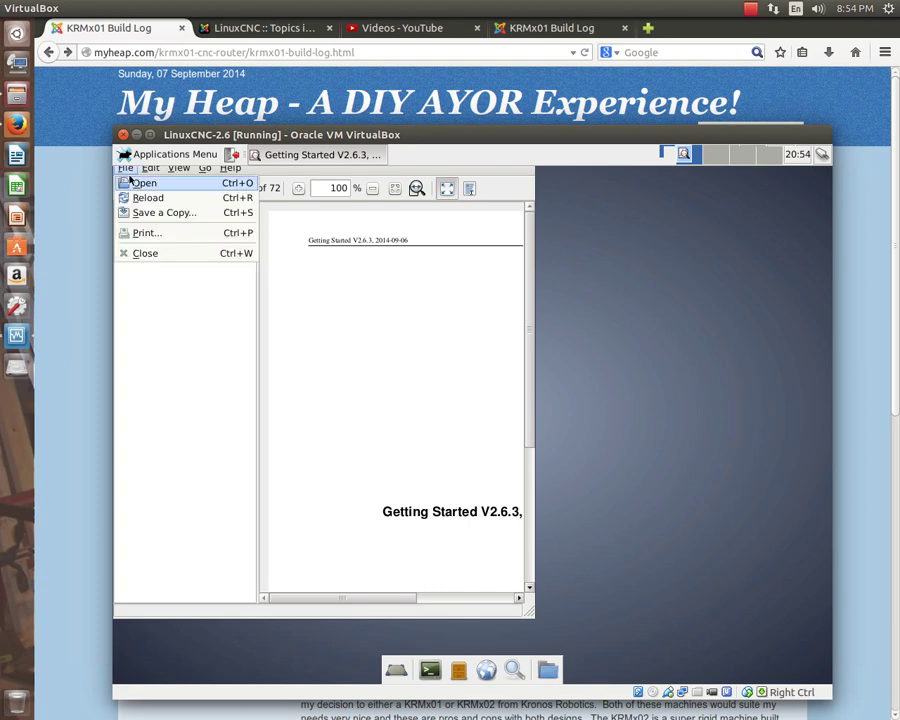
{"action": "left_click", "coordinate": [146, 255]}
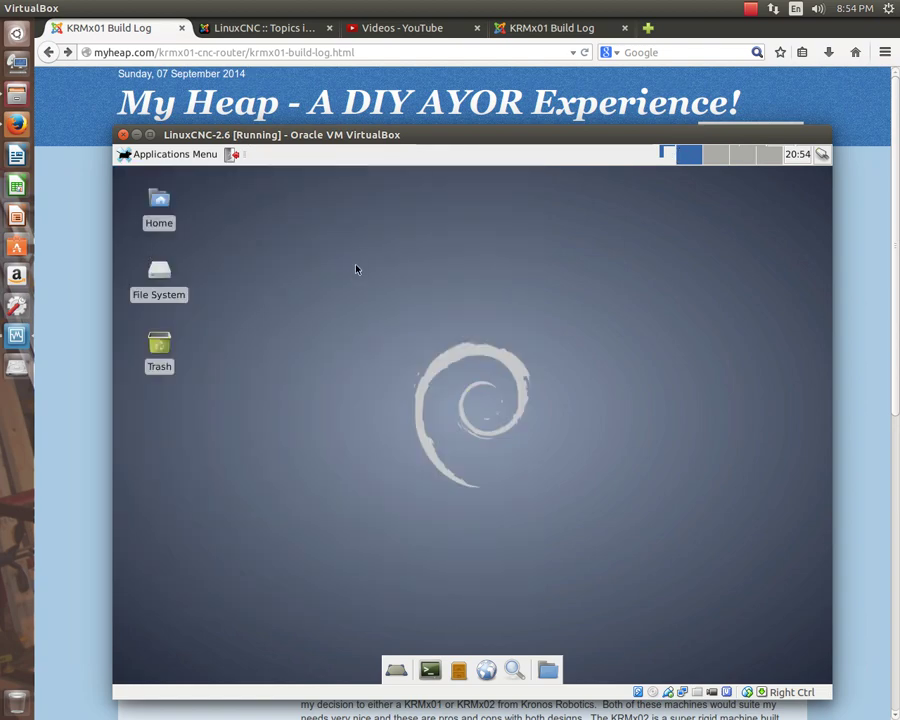
Bring Firefox in front of the VM and open myheap.com's Contact Us page with its empty form.
{"action": "left_click", "coordinate": [150, 35]}
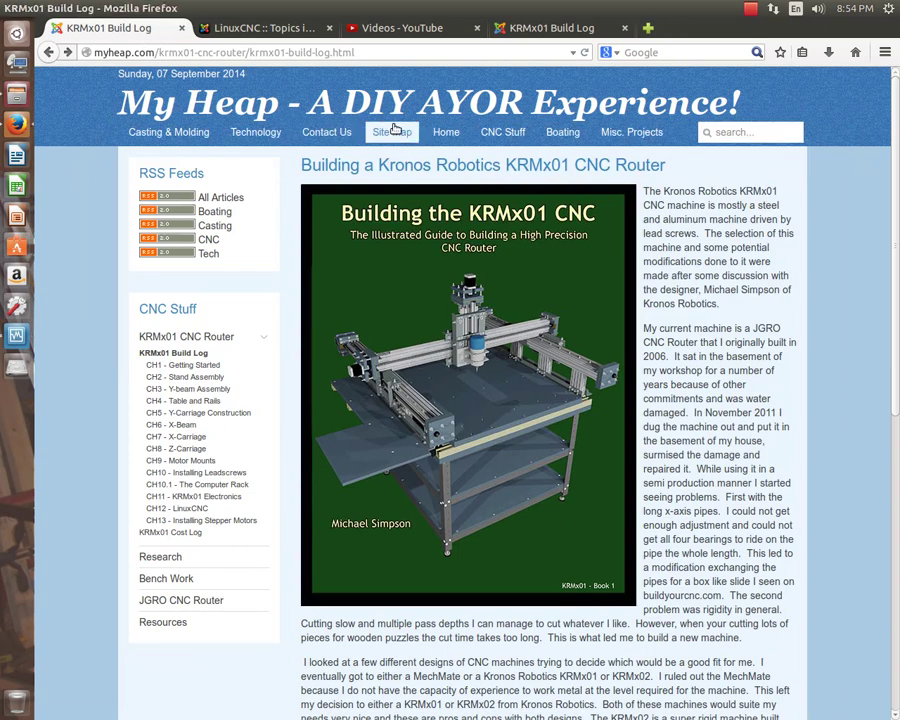
{"action": "left_click", "coordinate": [337, 139]}
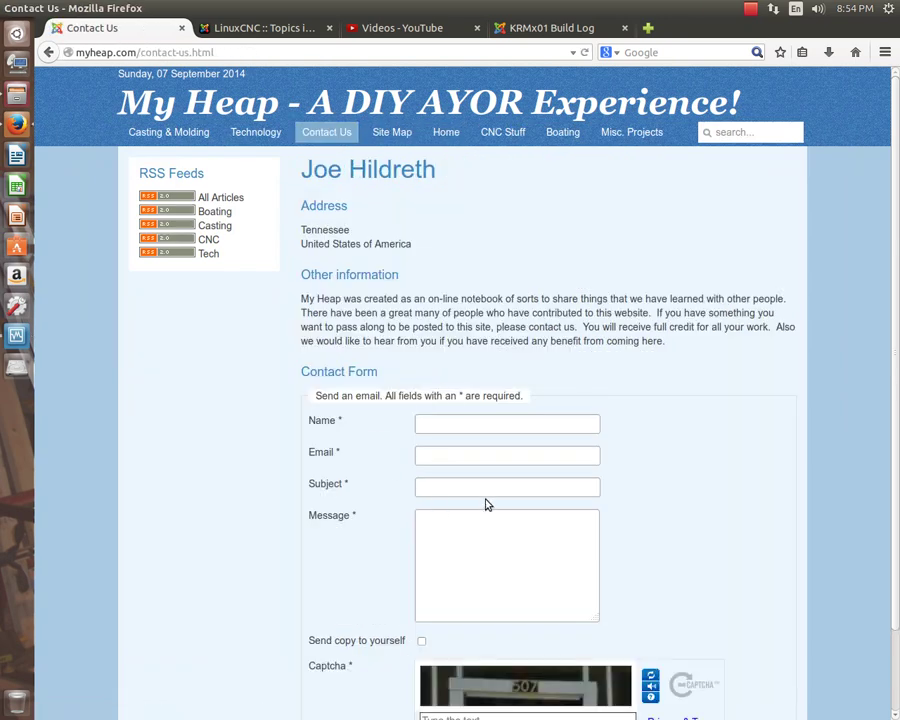
{"action": "scroll", "coordinate": [665, 490], "scroll_direction": "down", "scroll_amount": 2}
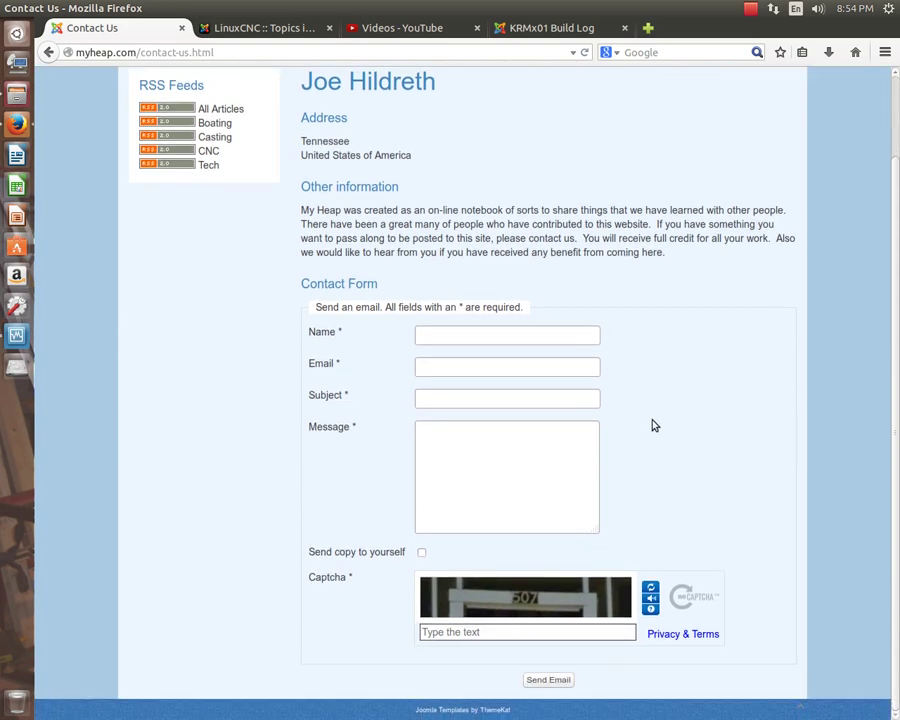
{"action": "scroll", "coordinate": [652, 425], "scroll_direction": "up", "scroll_amount": 2}
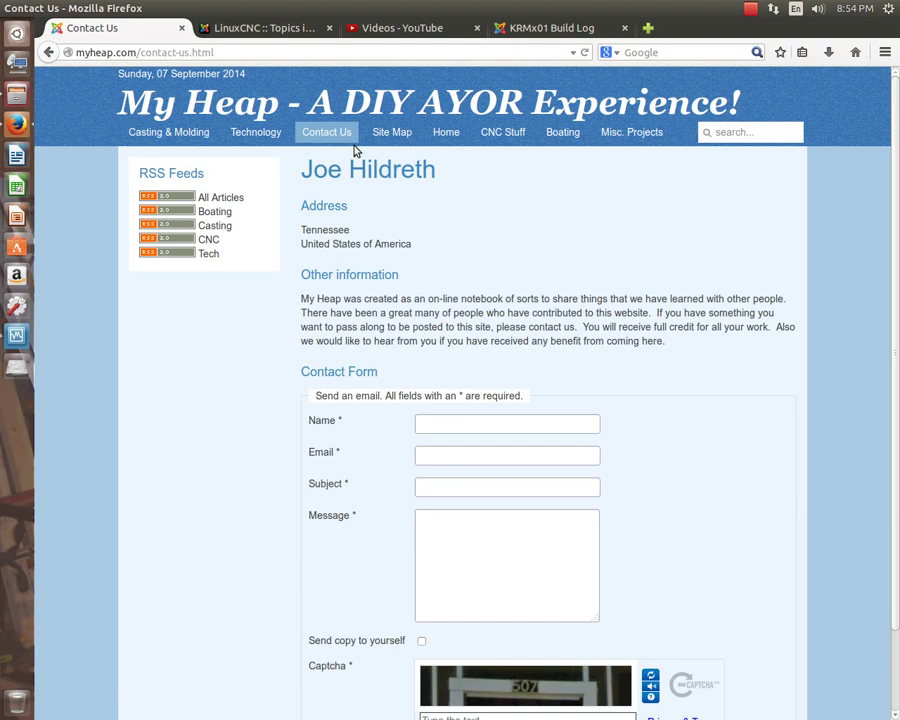
Browse the forum's Installing LinuxCNC topic list in Firefox, then bring the VirtualBox Debian guest back to front.
{"action": "left_click", "coordinate": [285, 37]}
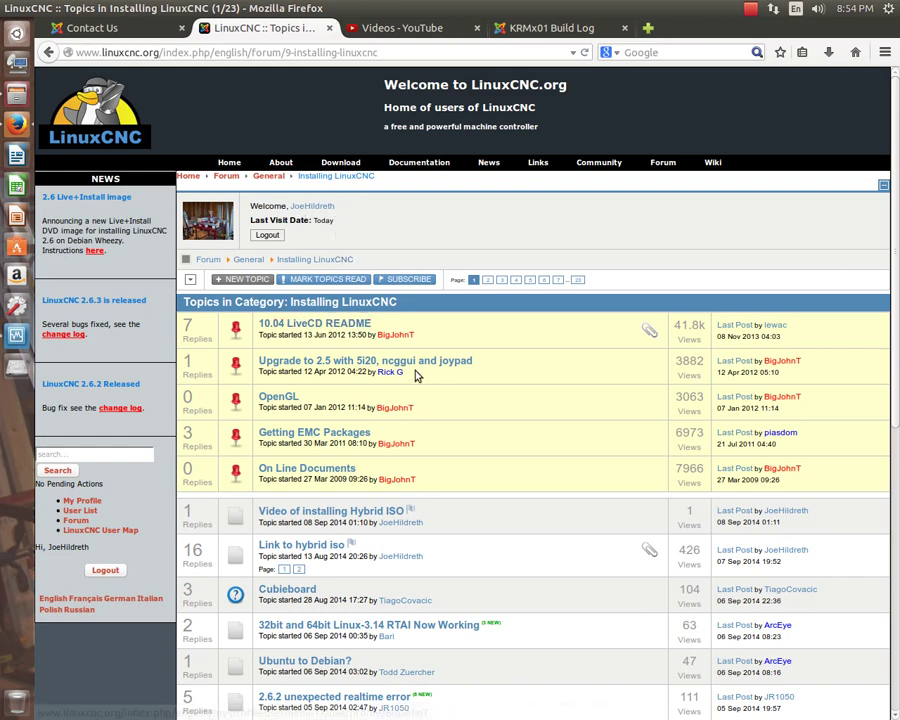
{"action": "scroll", "coordinate": [424, 474], "scroll_direction": "down", "scroll_amount": 1}
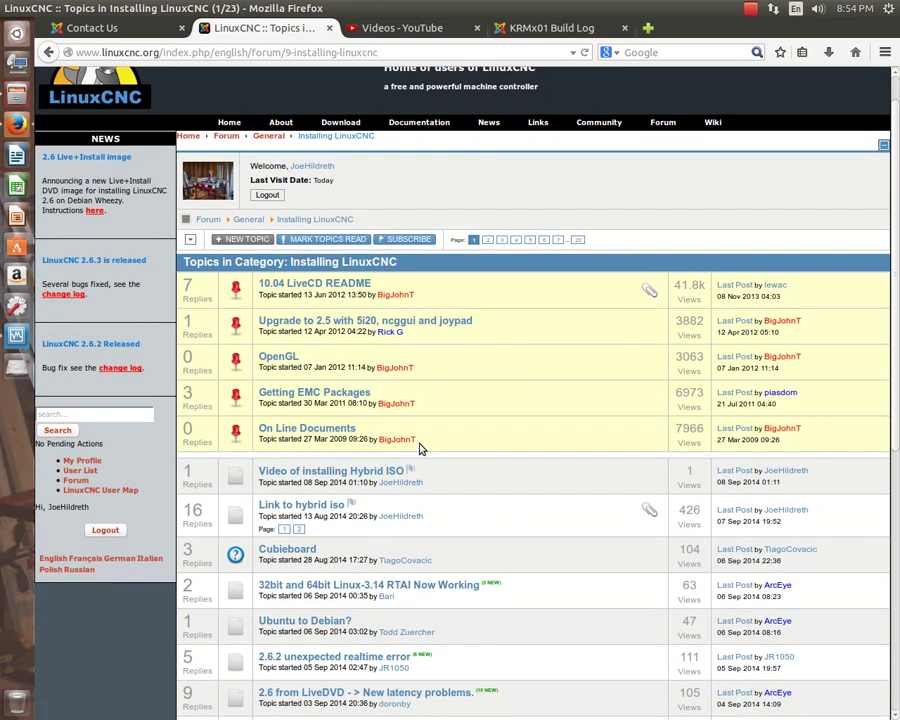
{"action": "scroll", "coordinate": [400, 430], "scroll_direction": "up", "scroll_amount": 1}
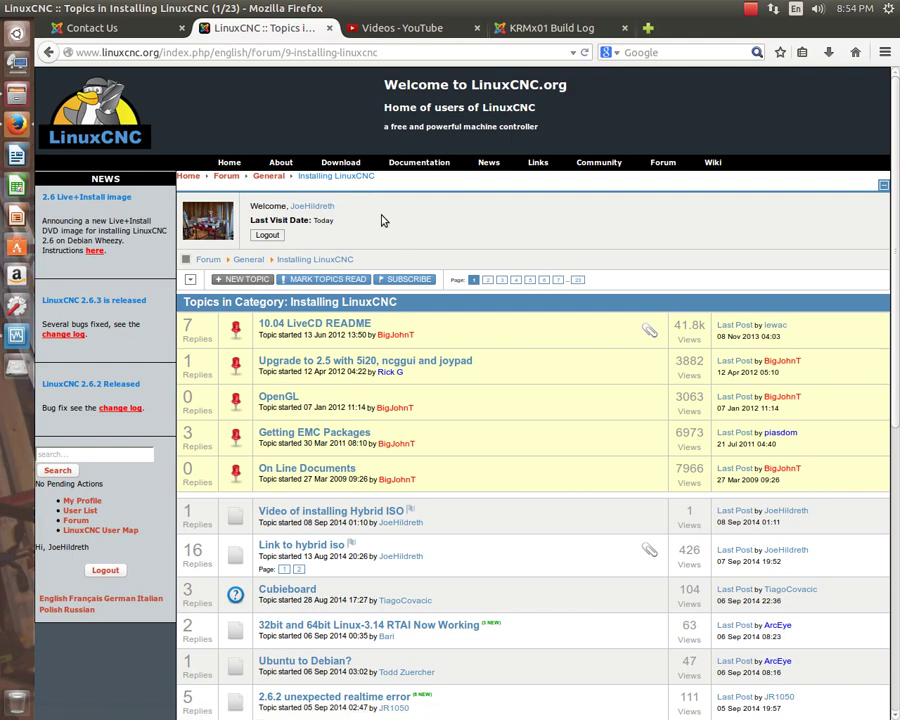
{"action": "key", "text": "alt+Tab"}
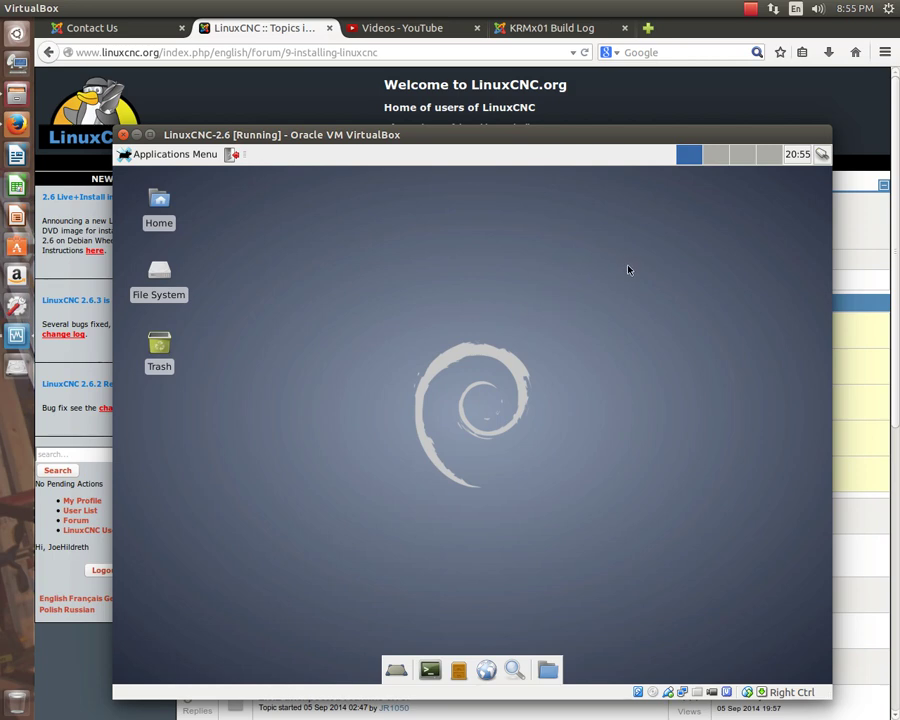
{"action": "left_click", "coordinate": [750, 9]}
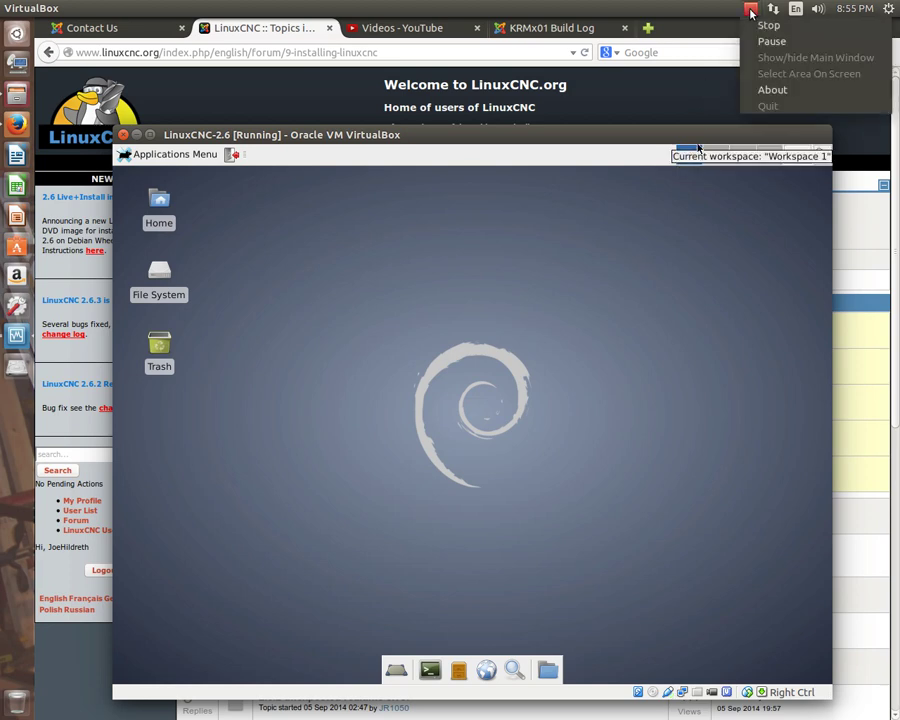